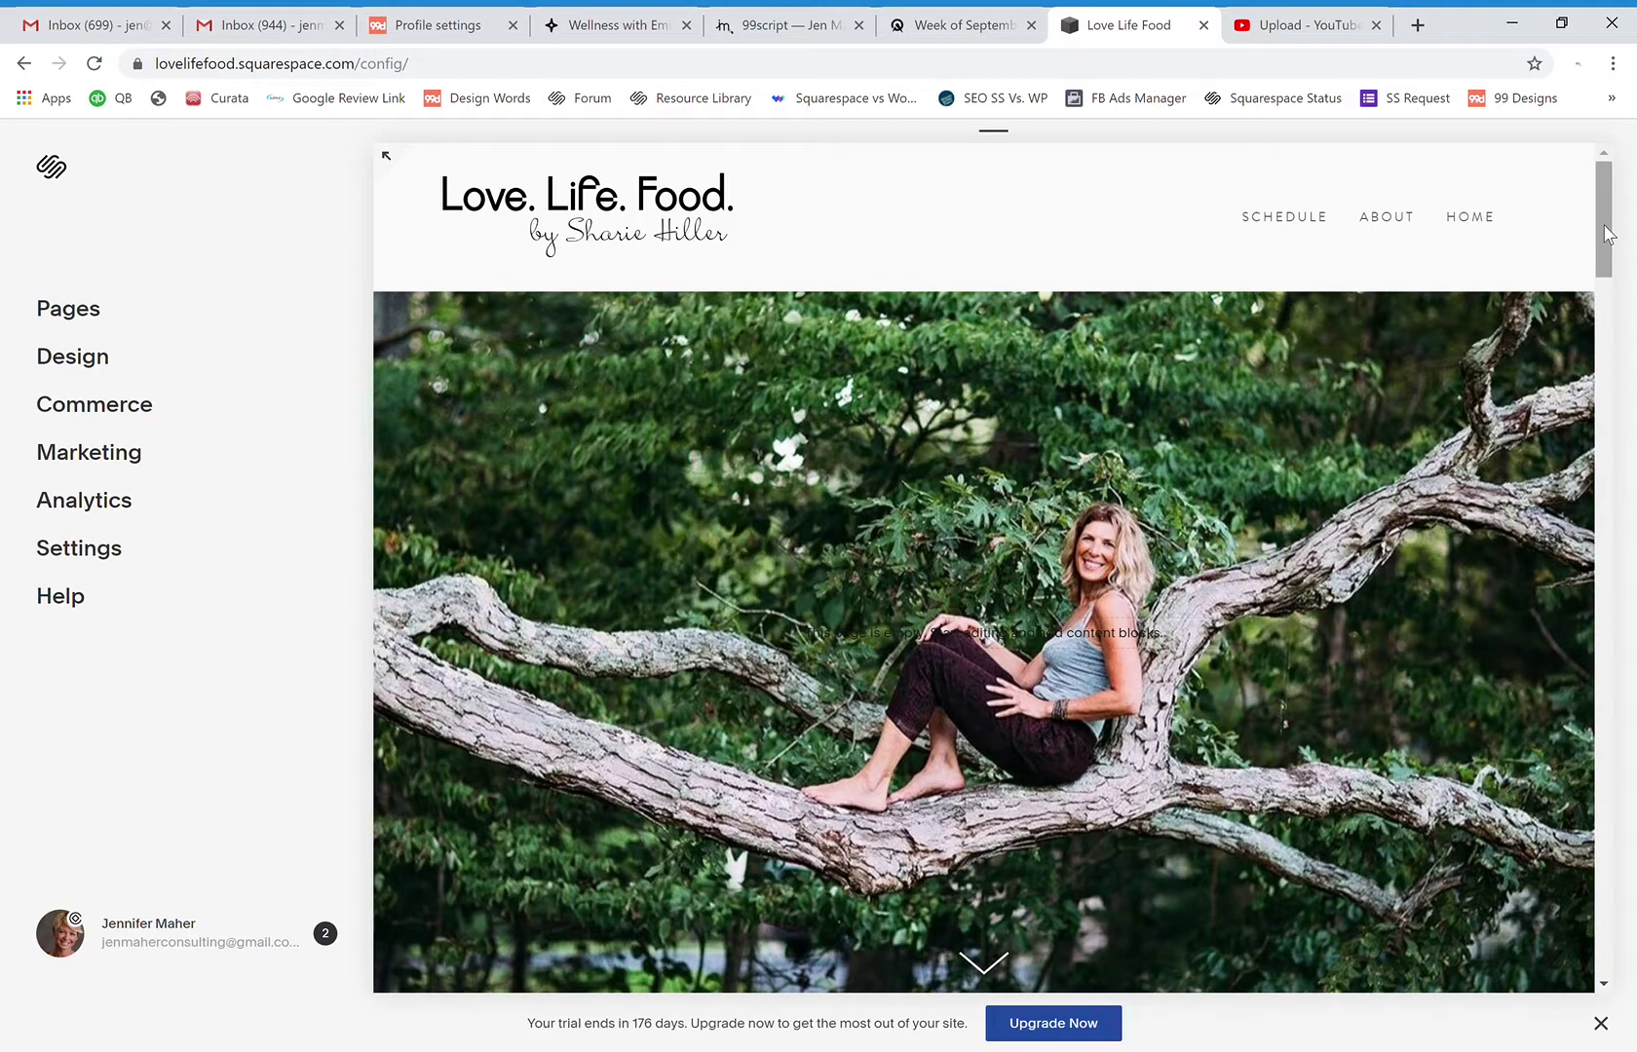
# Open the Home Banner for editing and add three spacer blocks to it.
pyautogui.scroll(-5, 1607, 234)
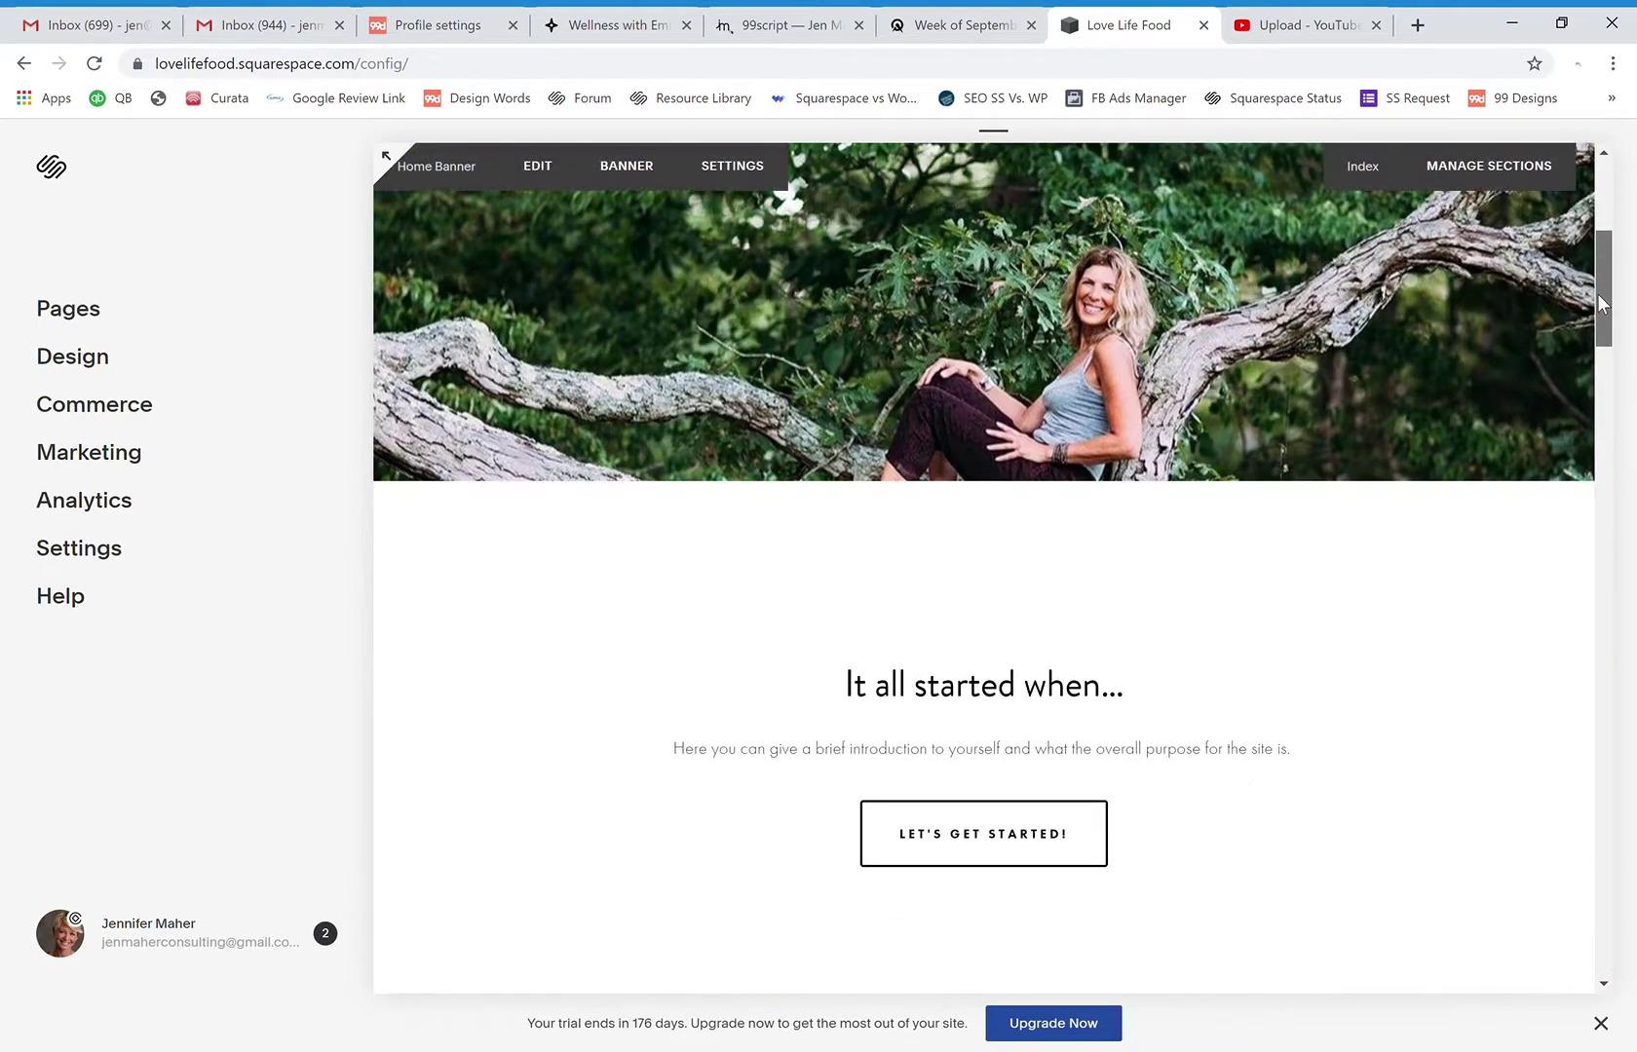
pyautogui.scroll(5, 1607, 234)
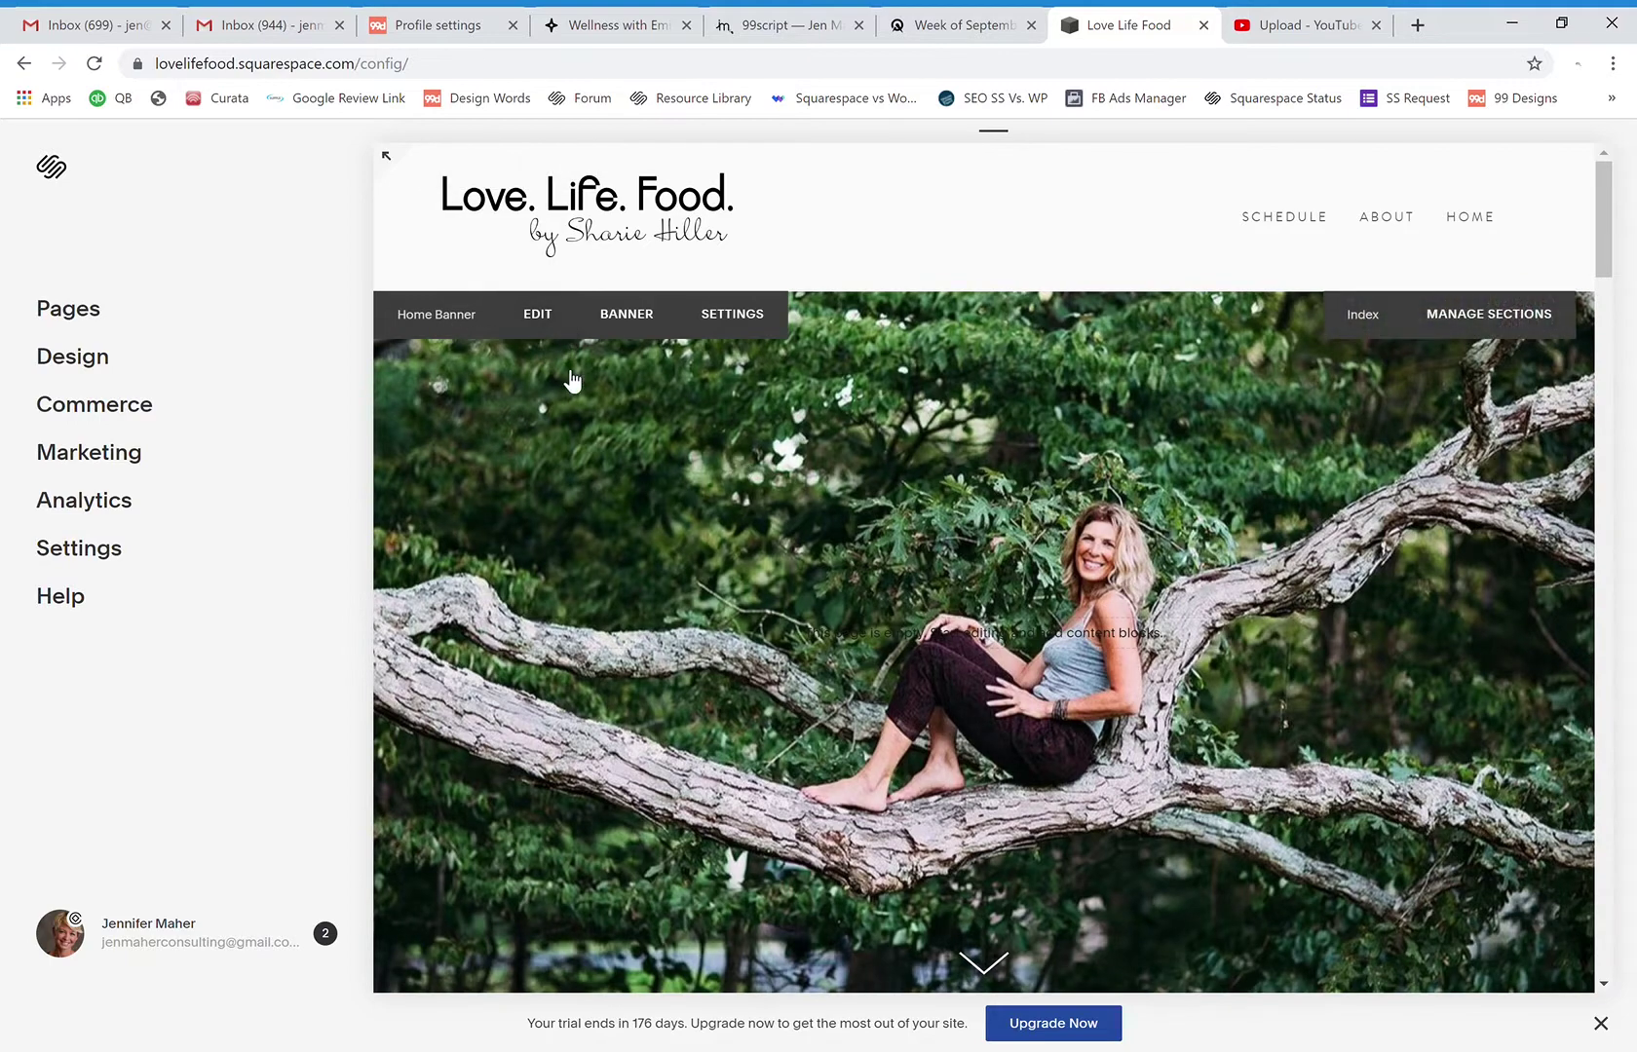
pyautogui.click(538, 315)
pyautogui.moveTo(721, 697)
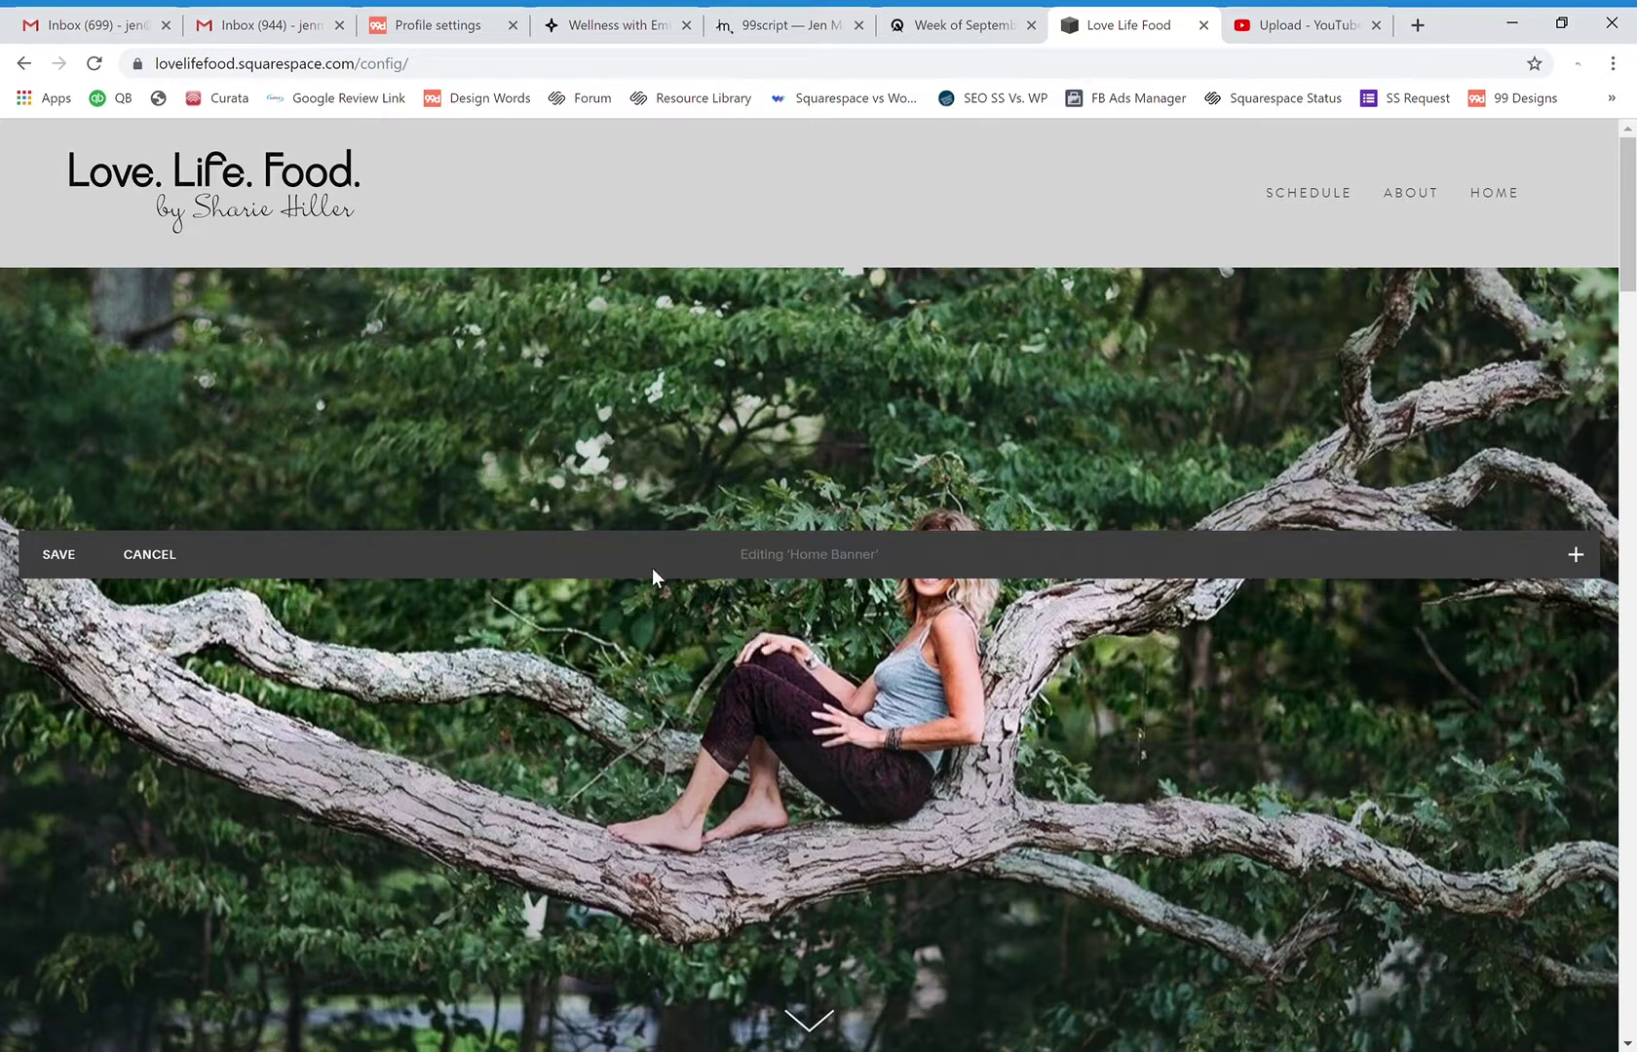
pyautogui.click(1583, 568)
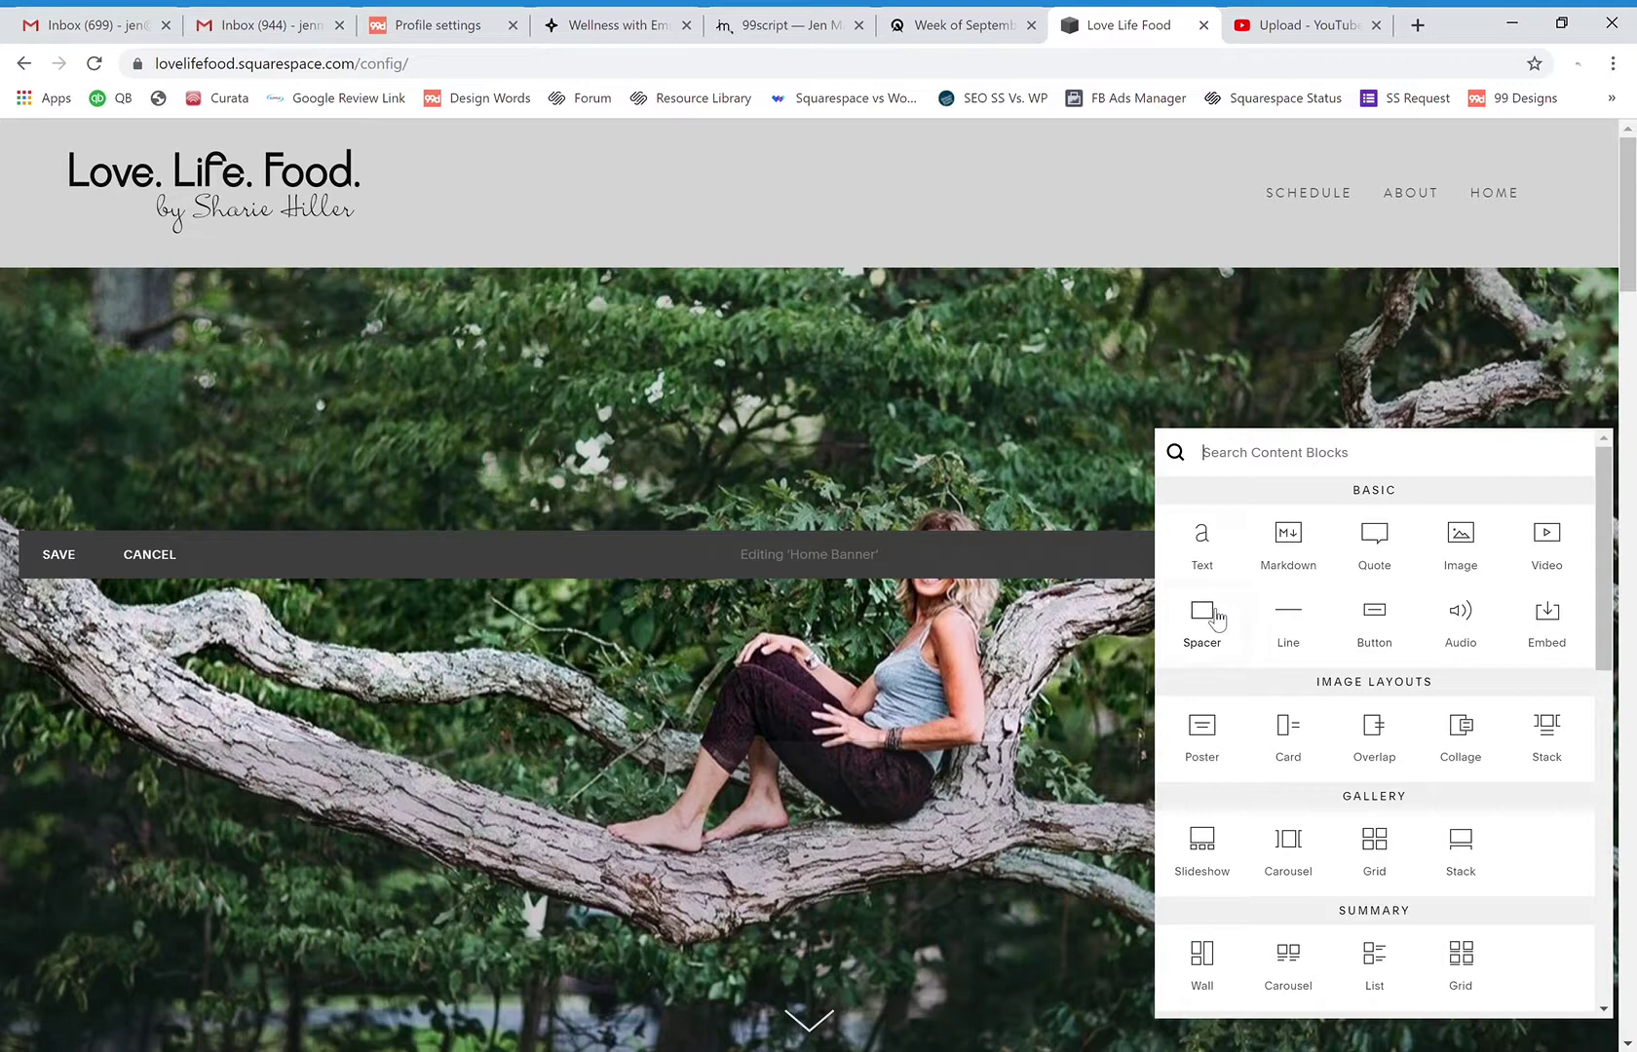
pyautogui.click(1212, 623)
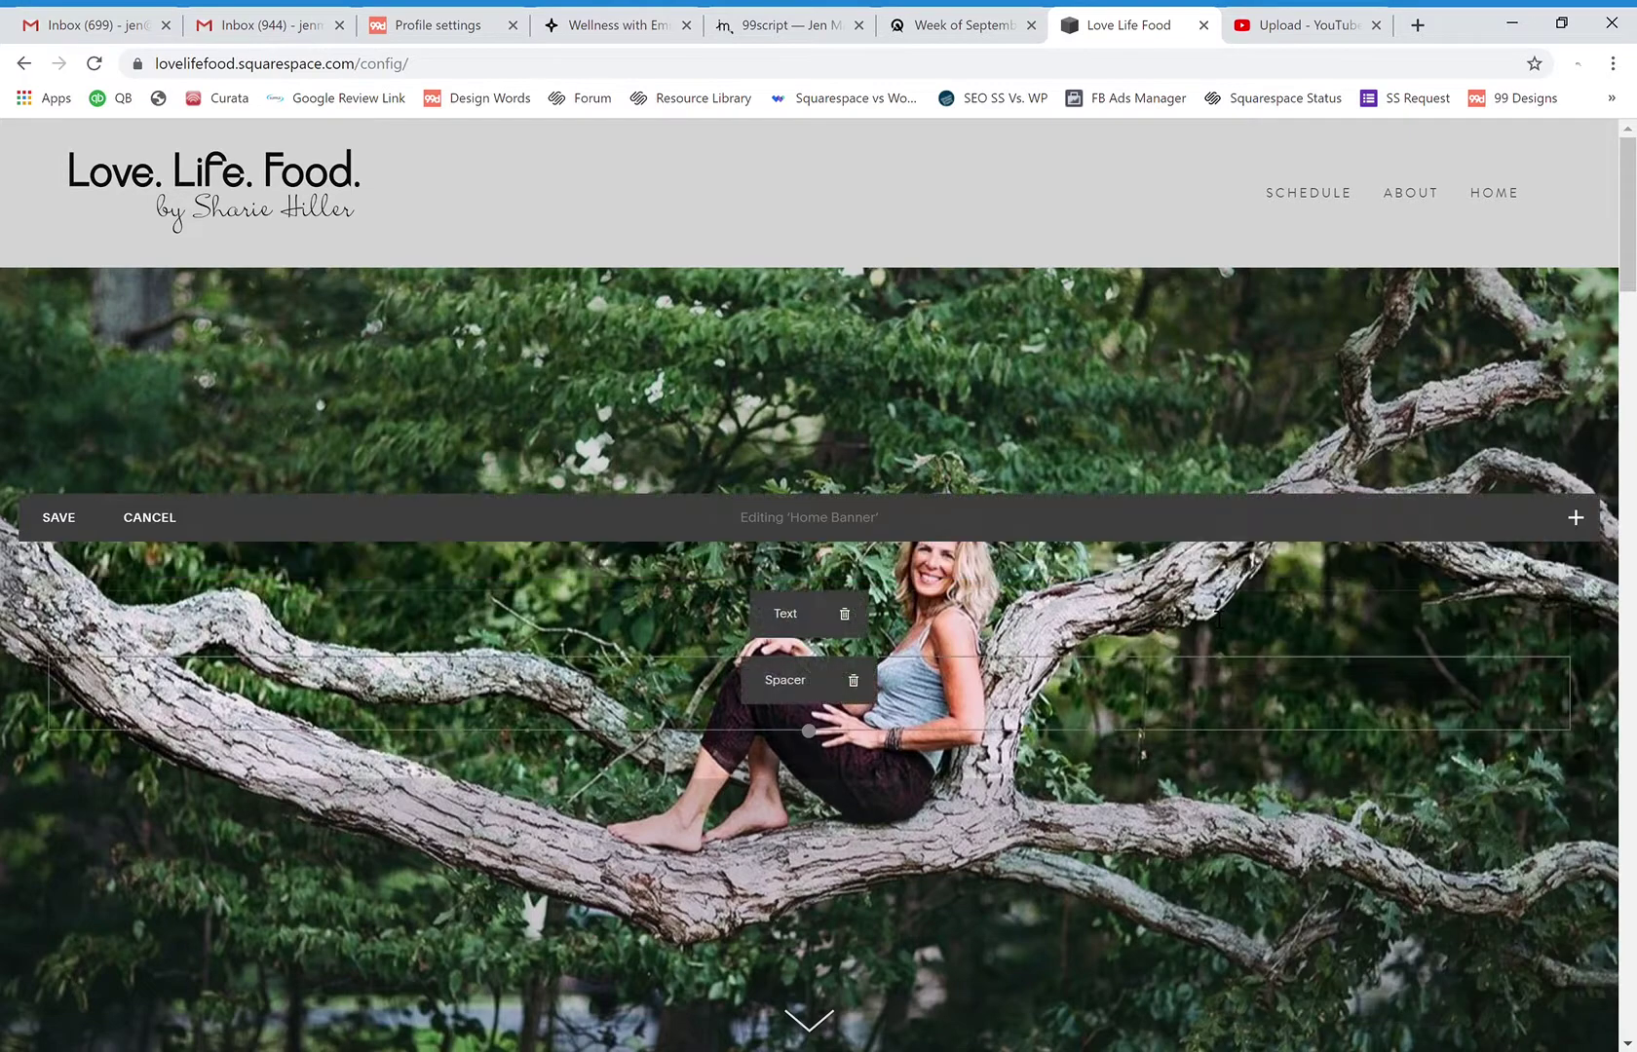
pyautogui.click(1583, 522)
pyautogui.click(1203, 612)
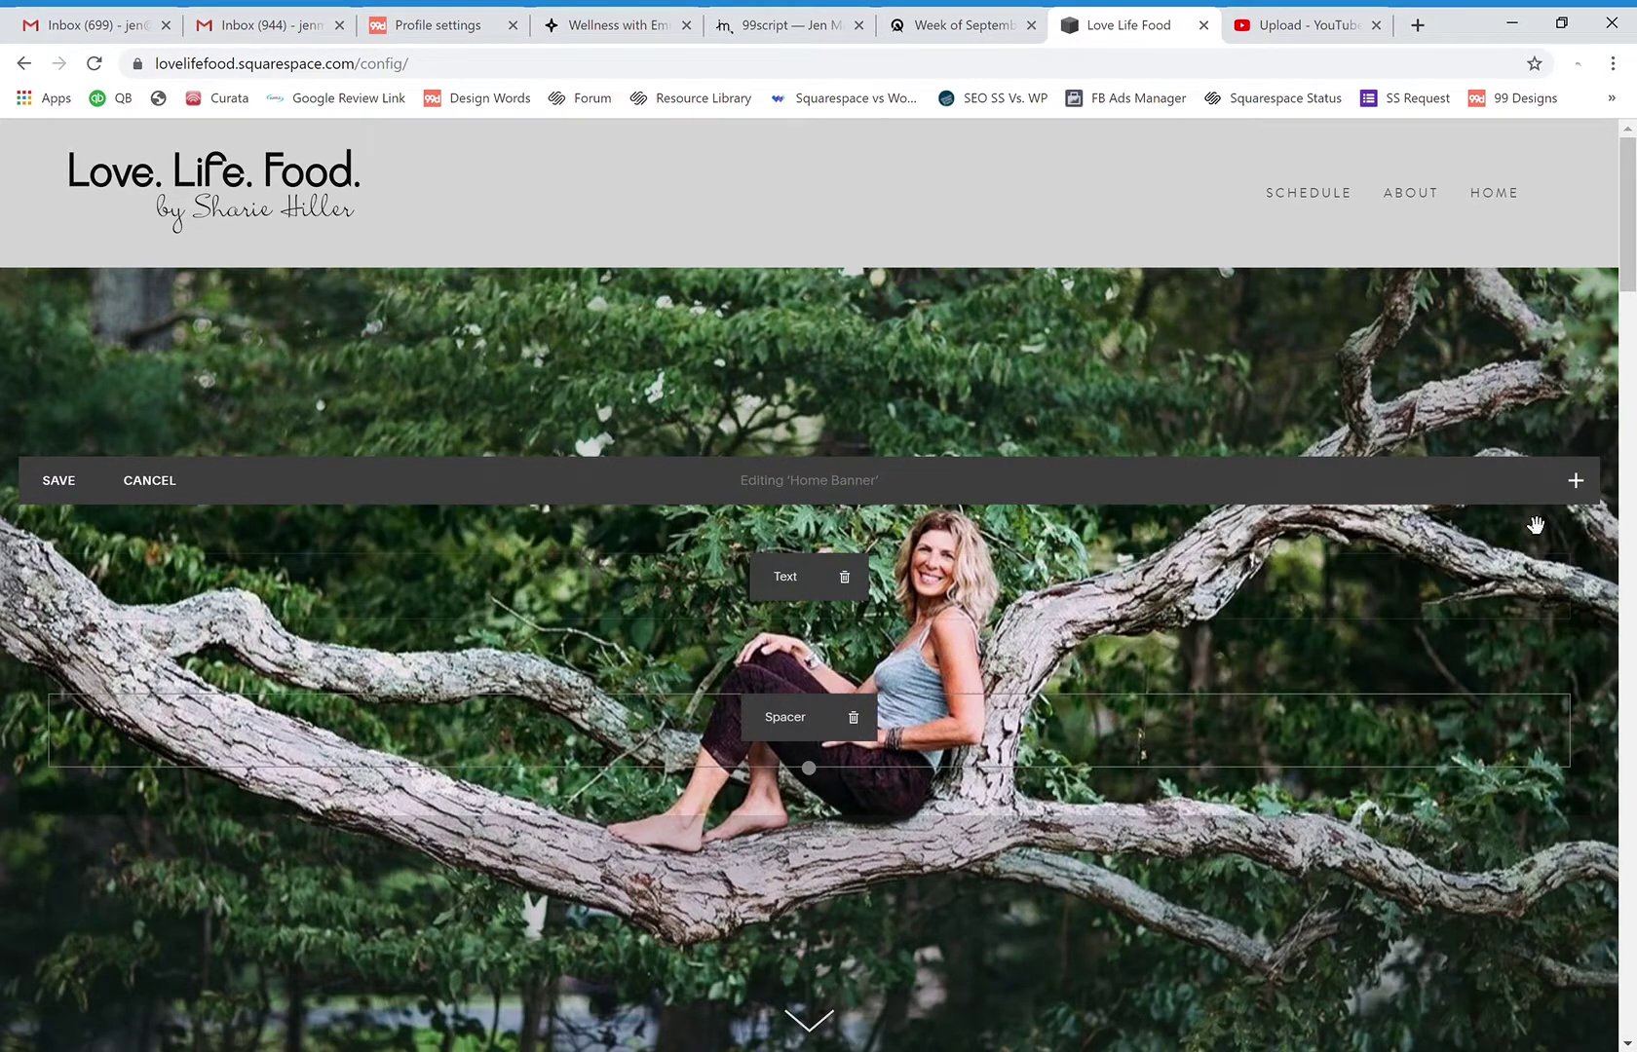
pyautogui.click(1583, 482)
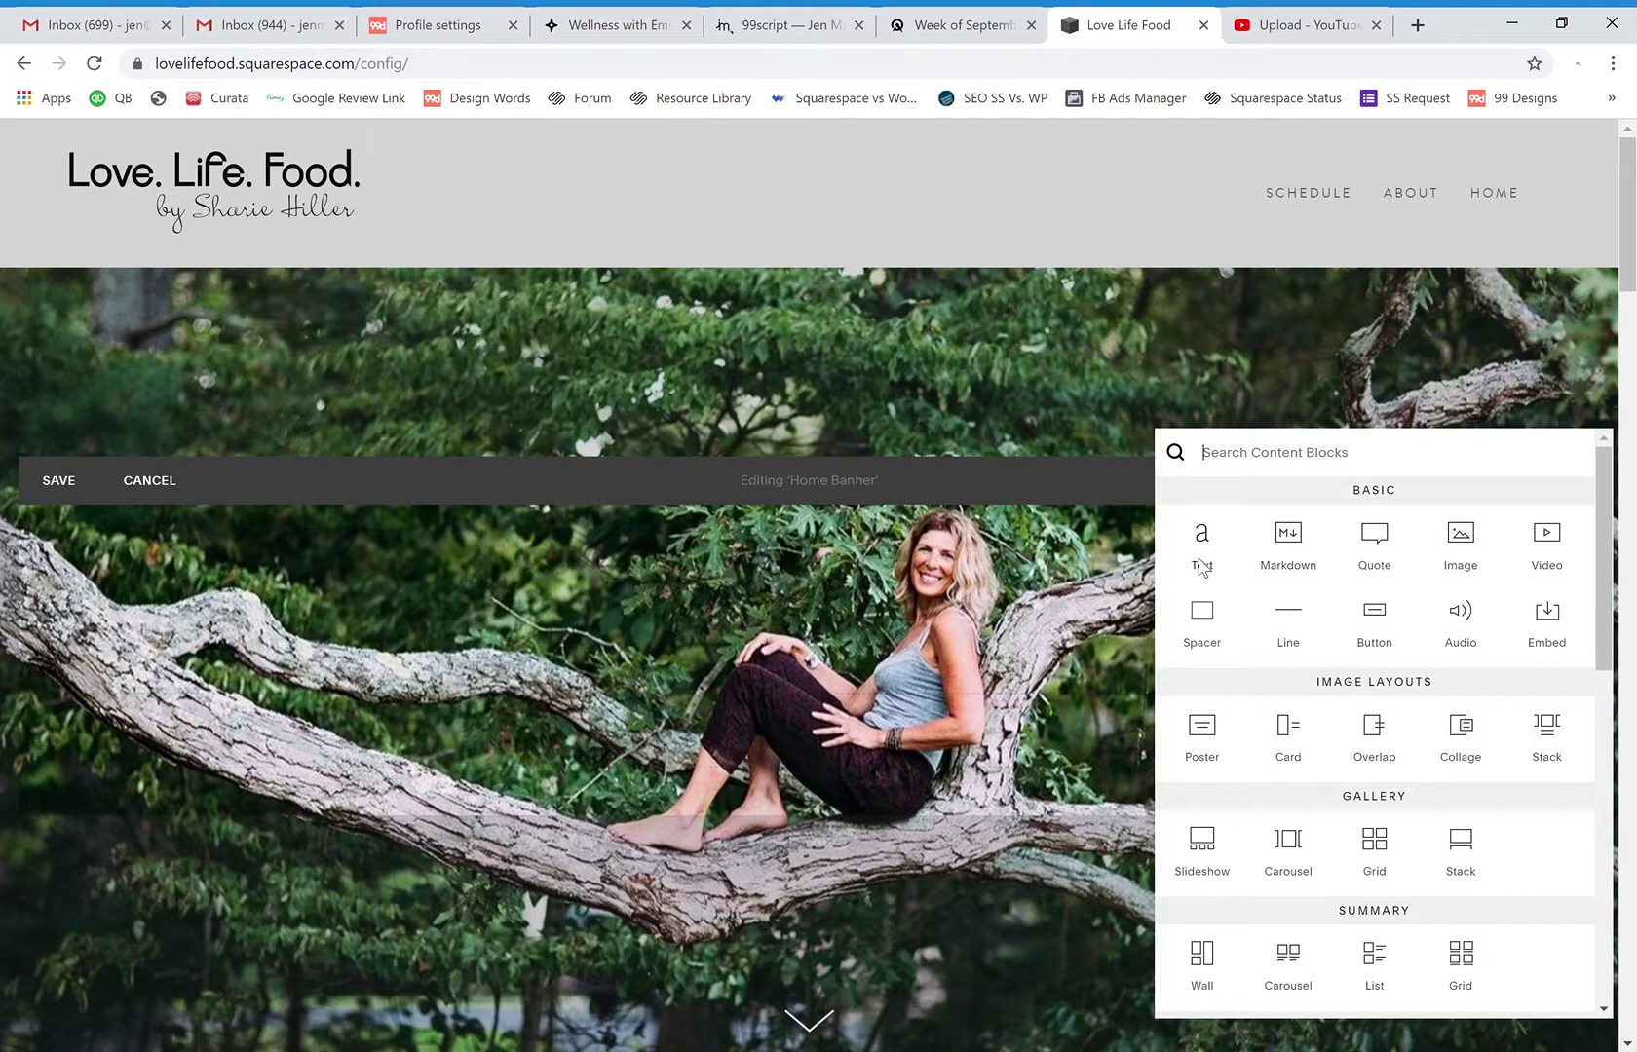
pyautogui.click(1205, 616)
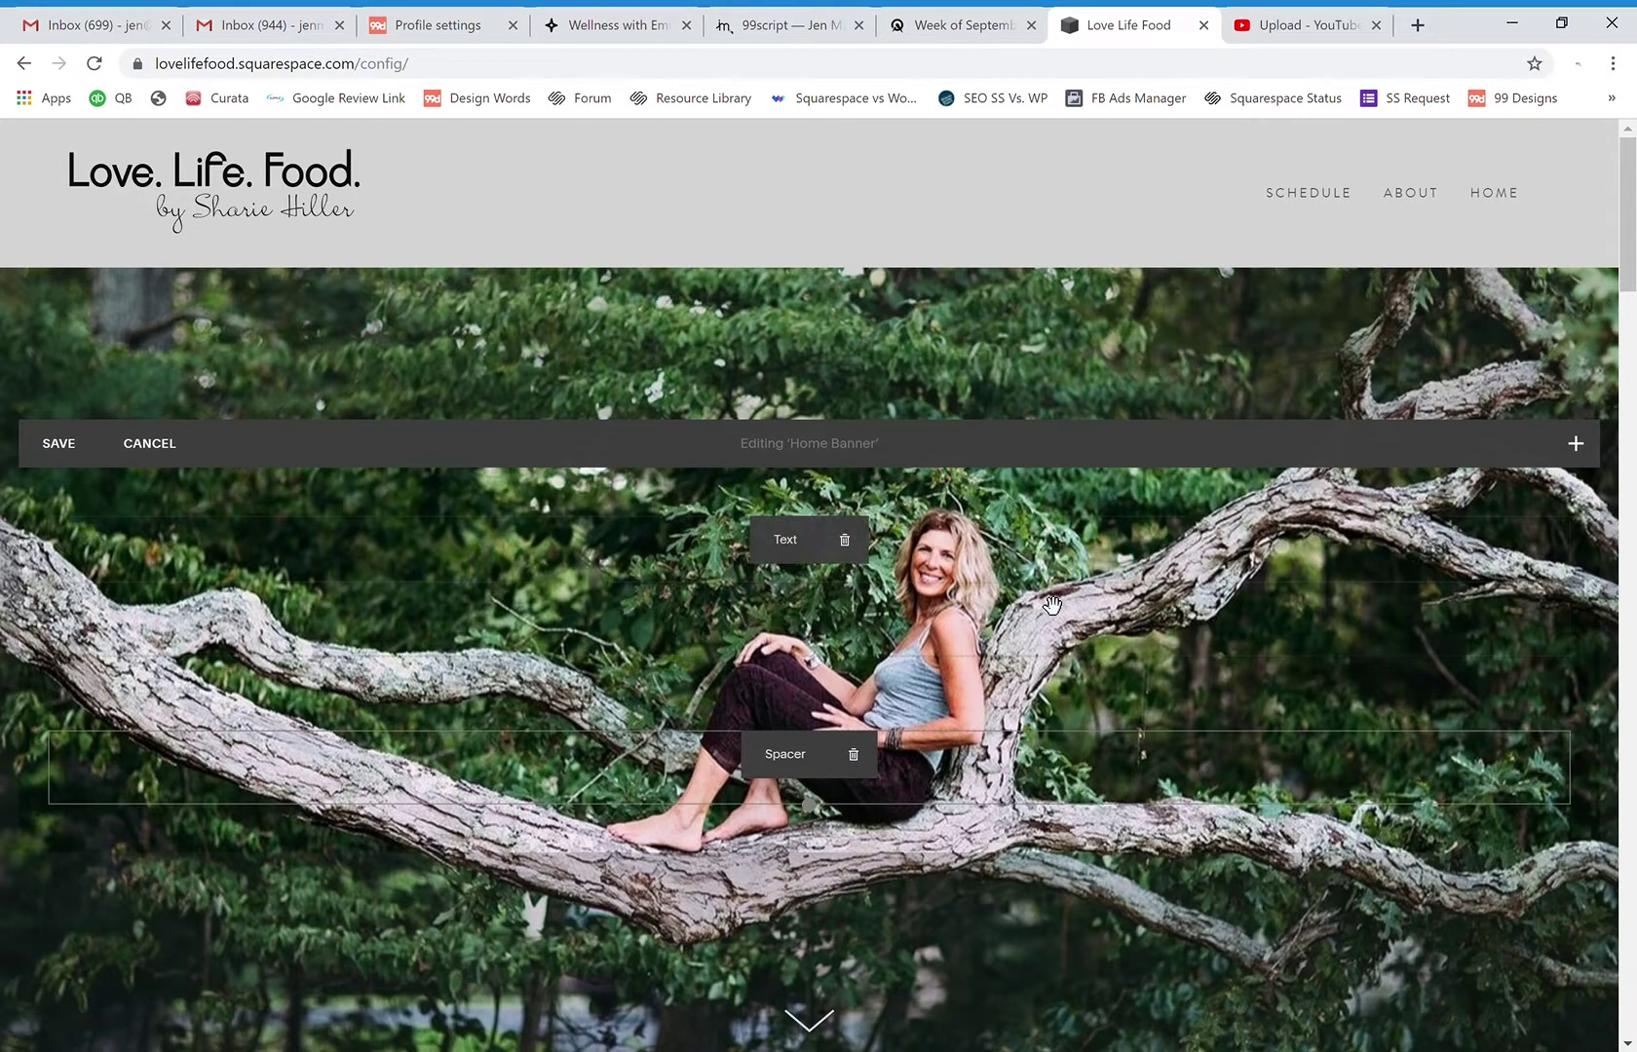
# Add a text block, move it higher in the banner, and start typing 'Wel'.
pyautogui.click(1576, 444)
pyautogui.click(1204, 542)
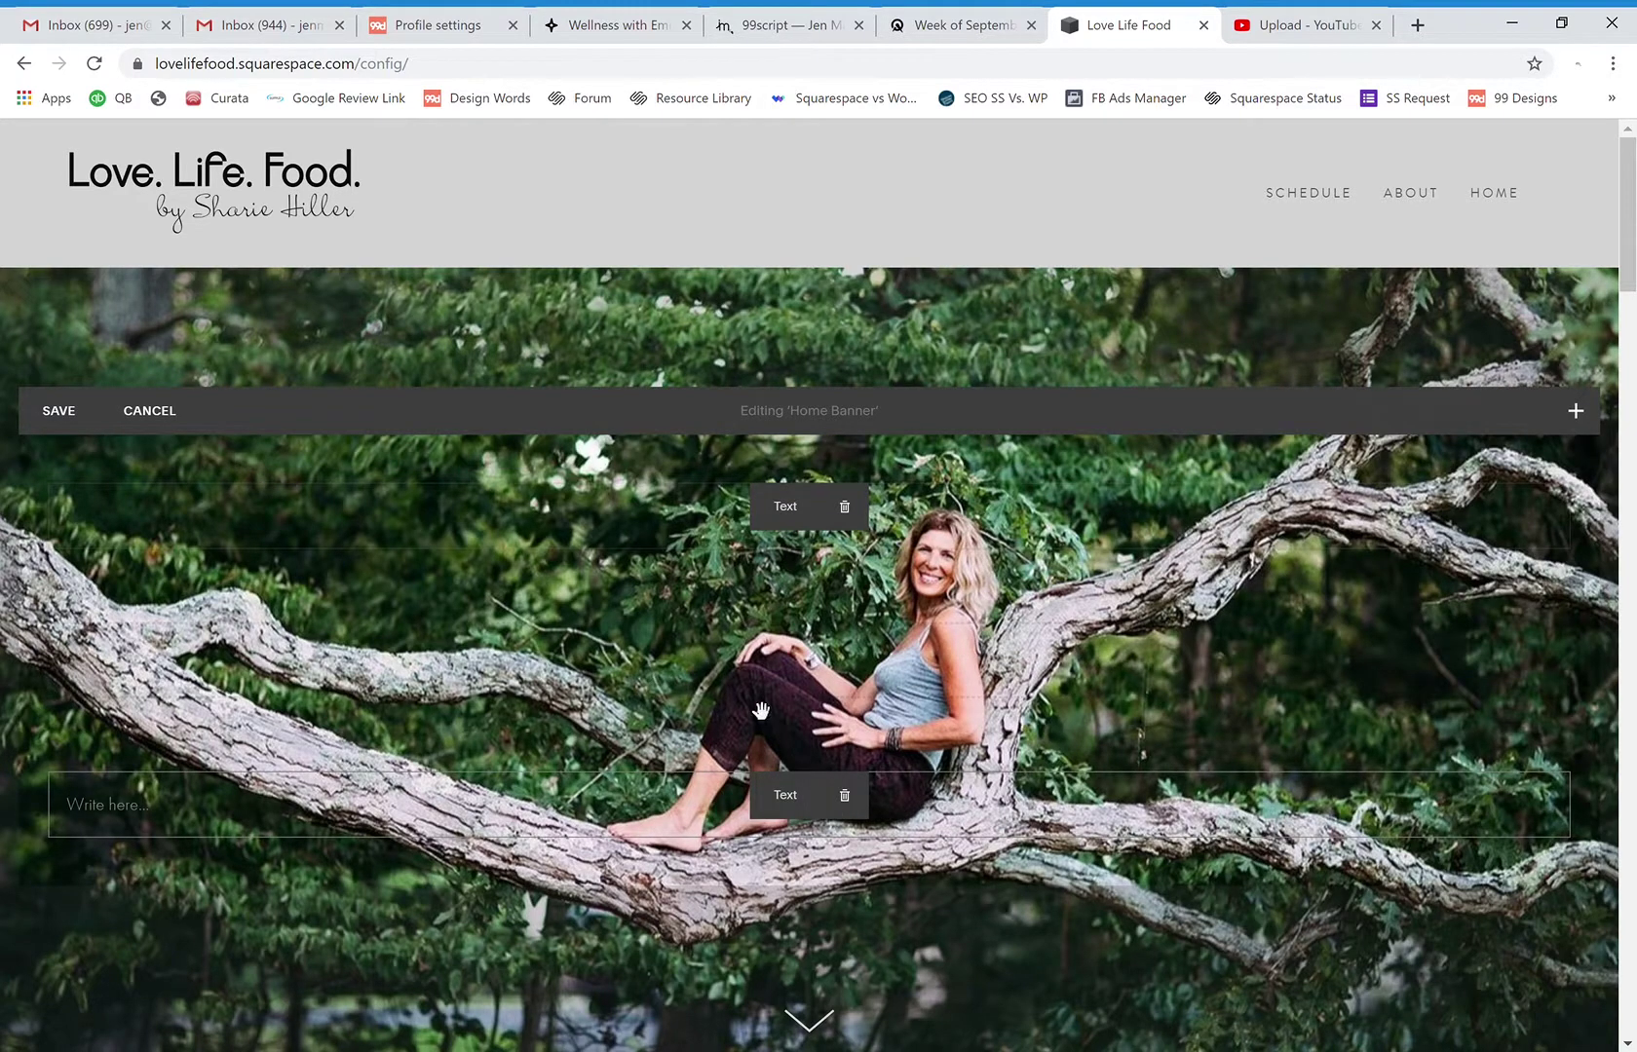
pyautogui.moveTo(580, 789); pyautogui.dragTo(616, 643)
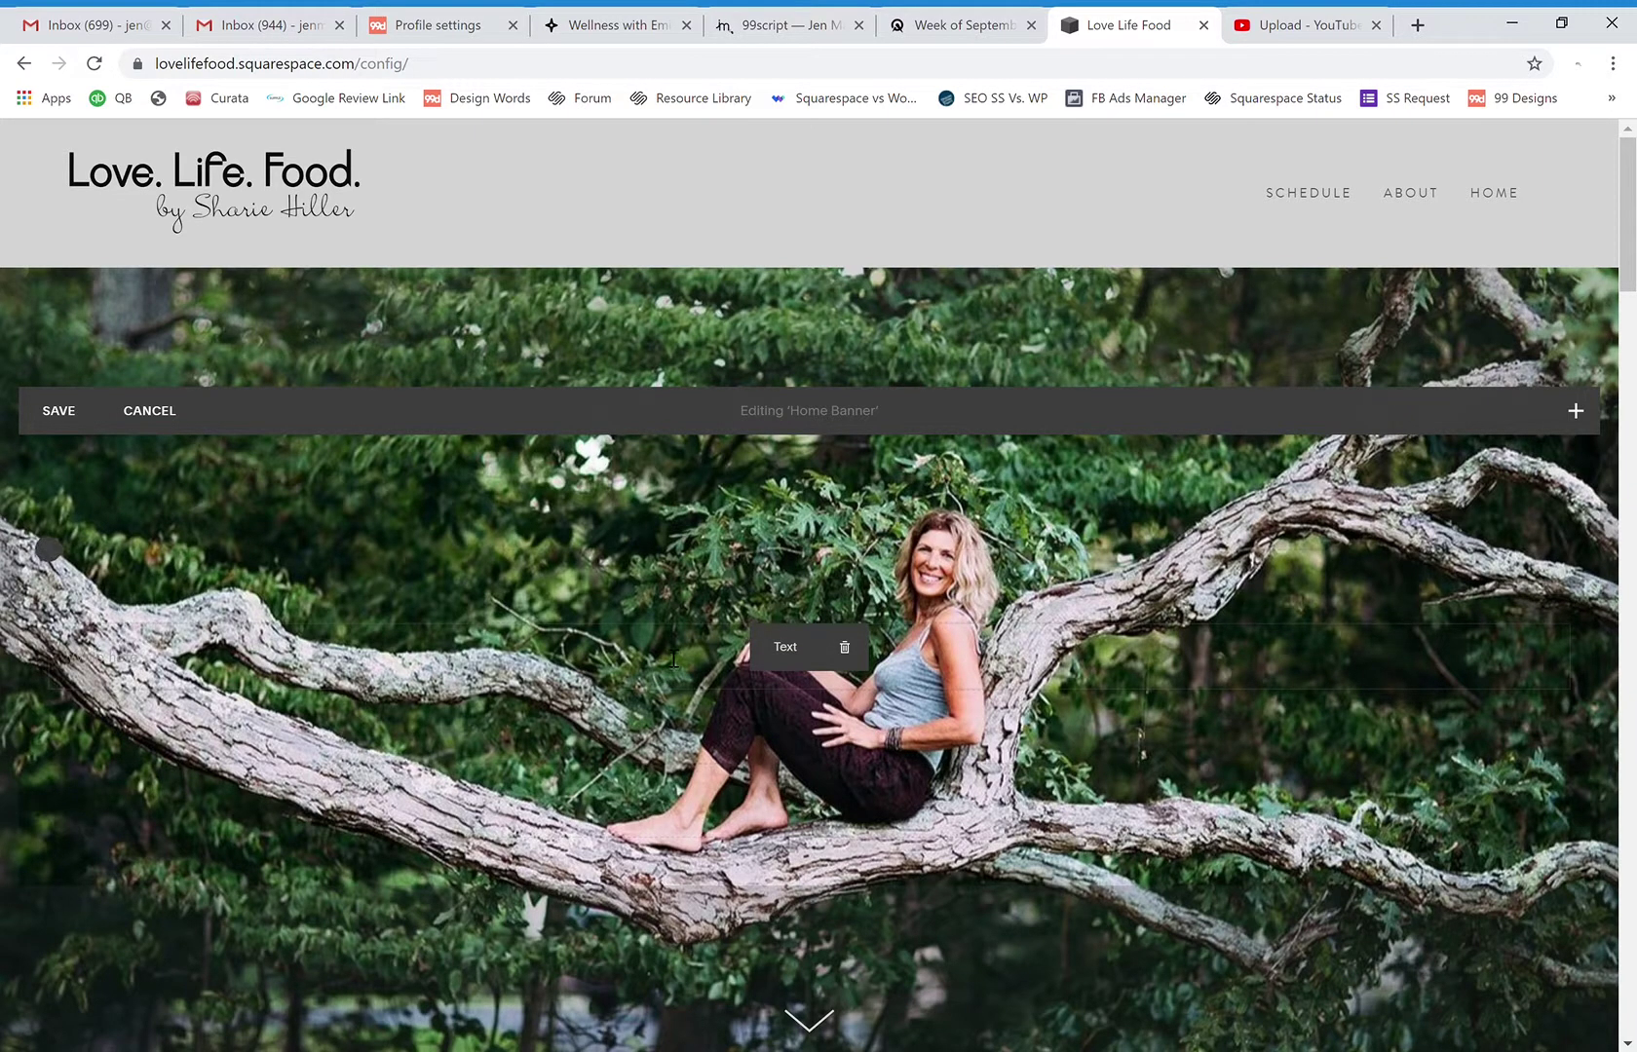
pyautogui.click(673, 659)
pyautogui.write('Welcome')
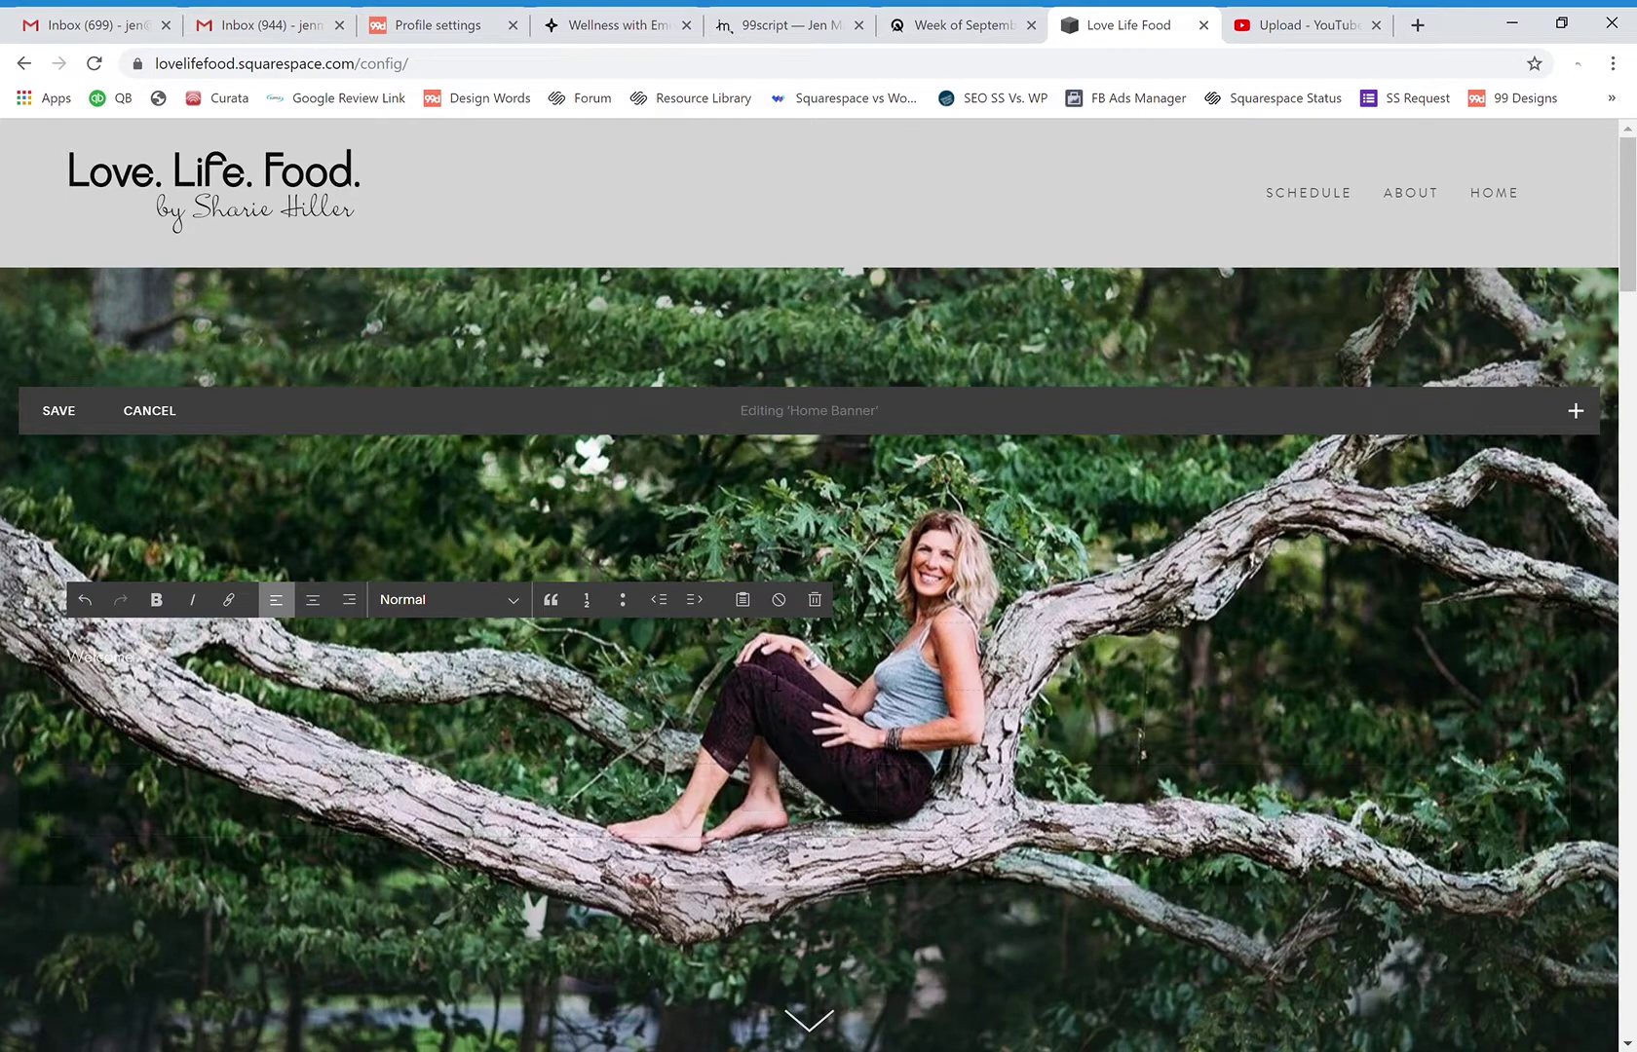
# Save the banner, preview the live site full screen, and return to the site editor.
pyautogui.click(61, 414)
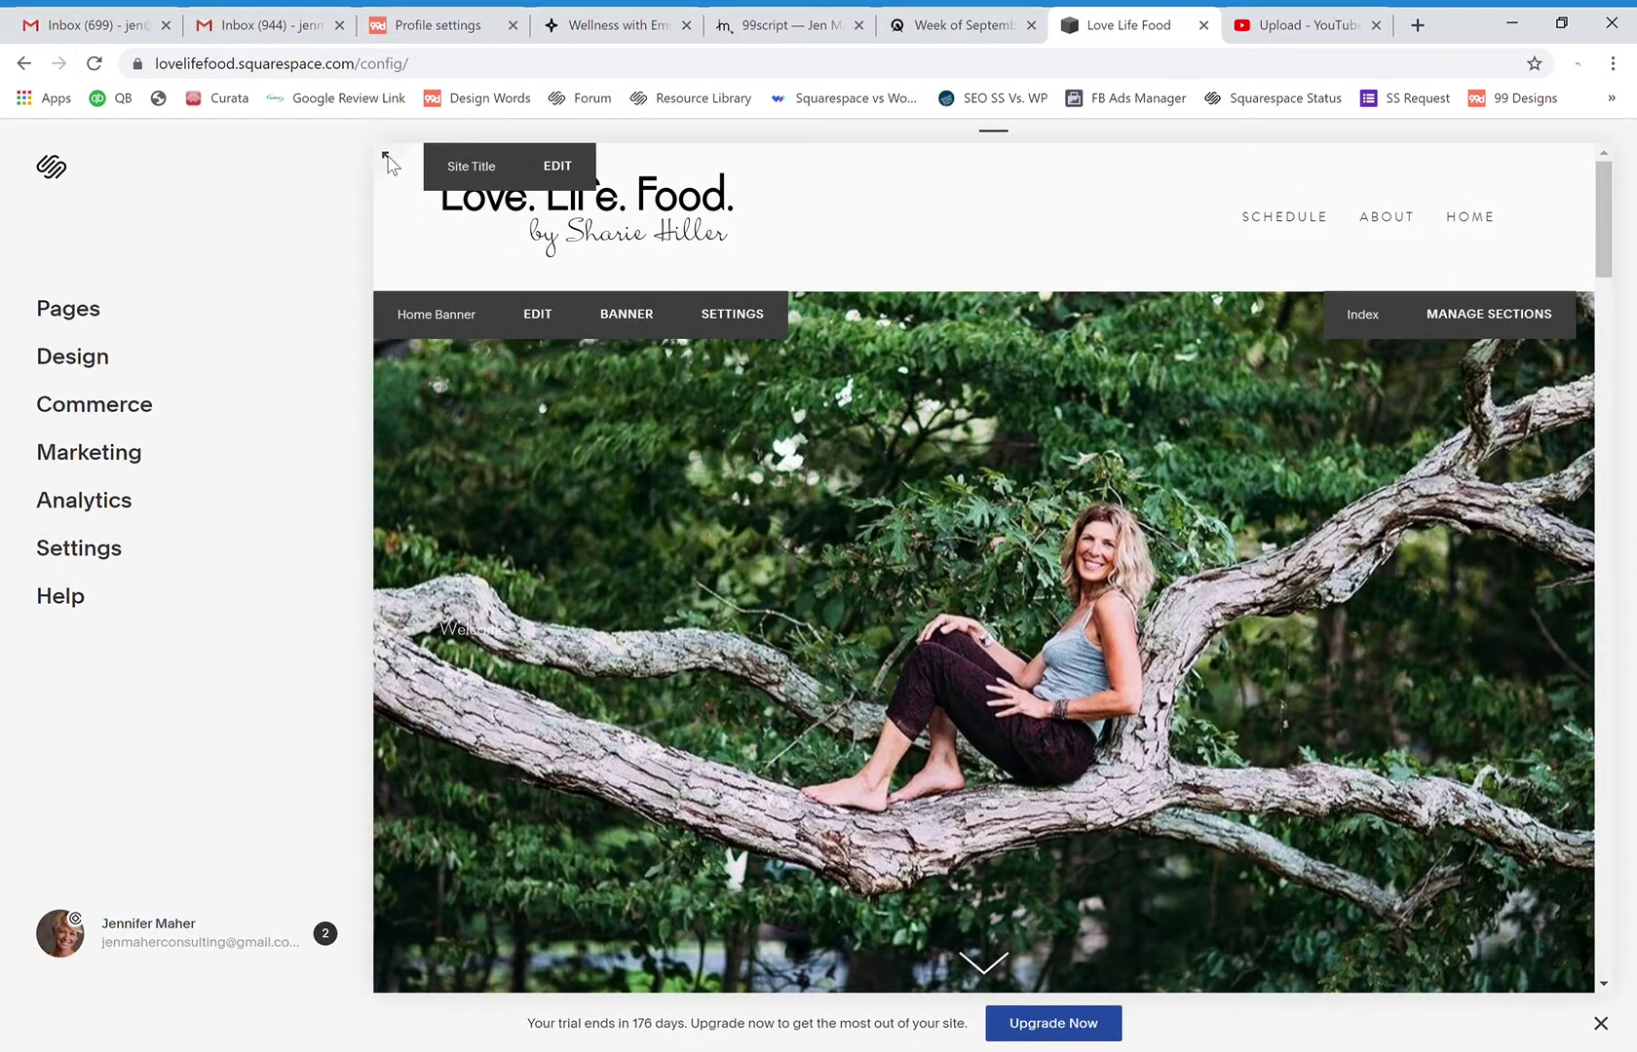
pyautogui.click(387, 160)
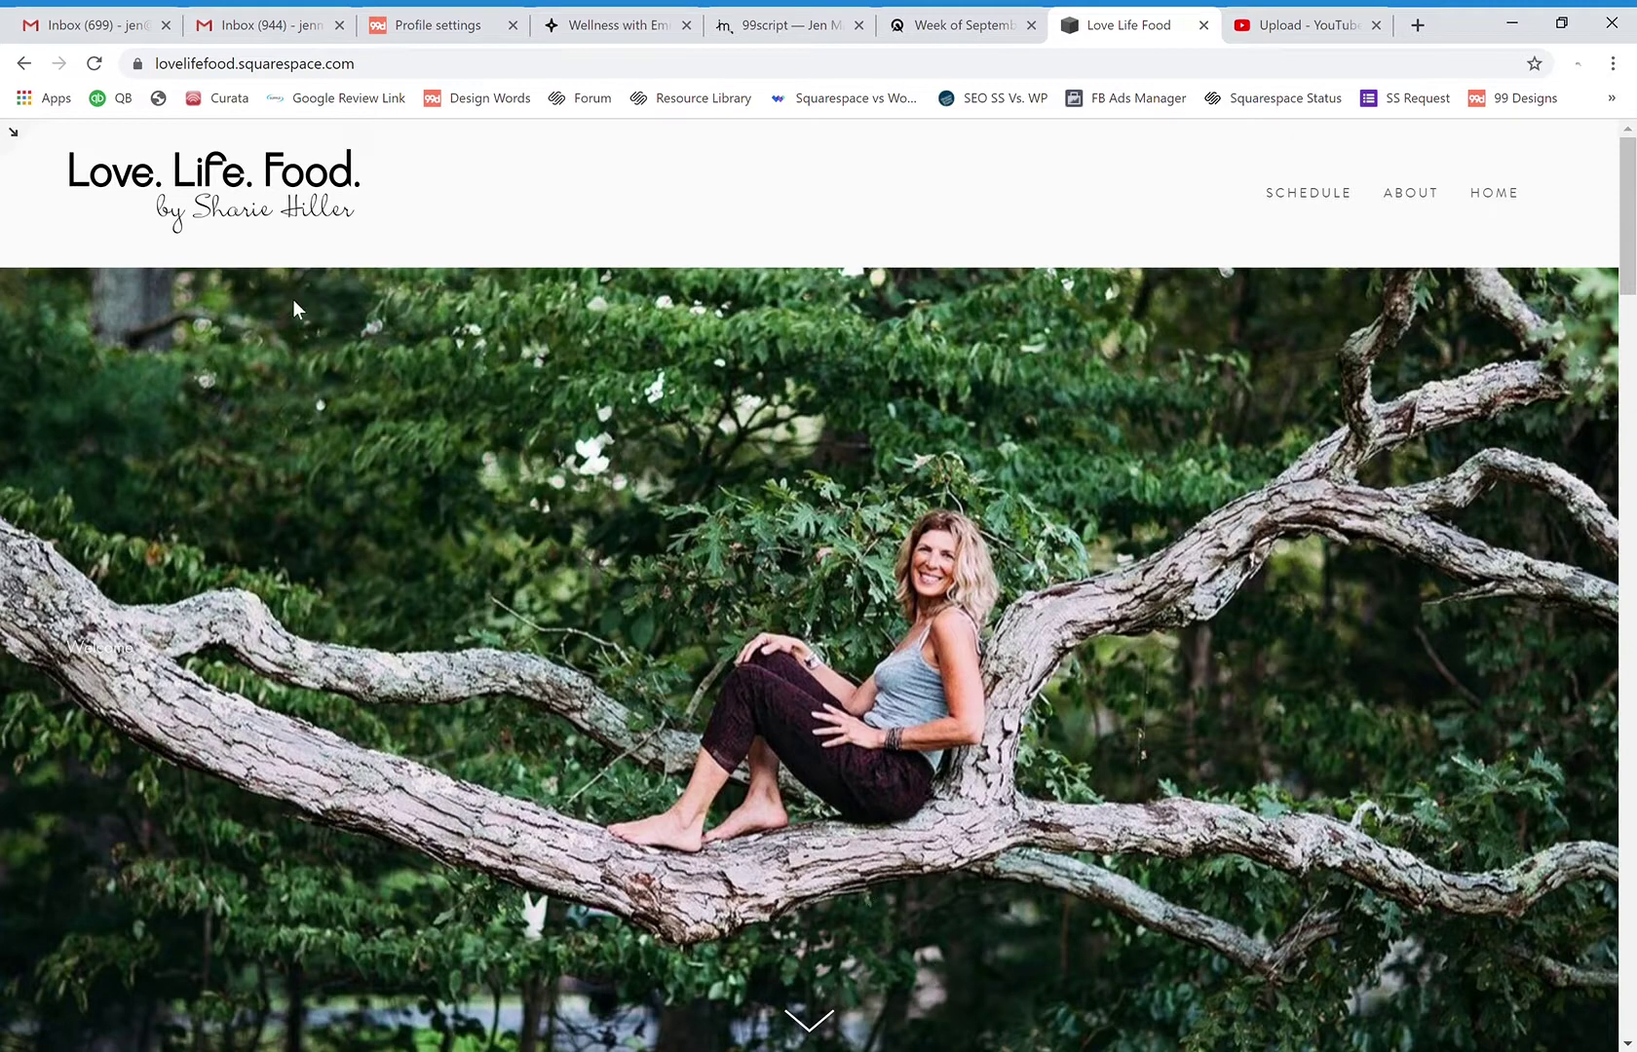
pyautogui.click(12, 135)
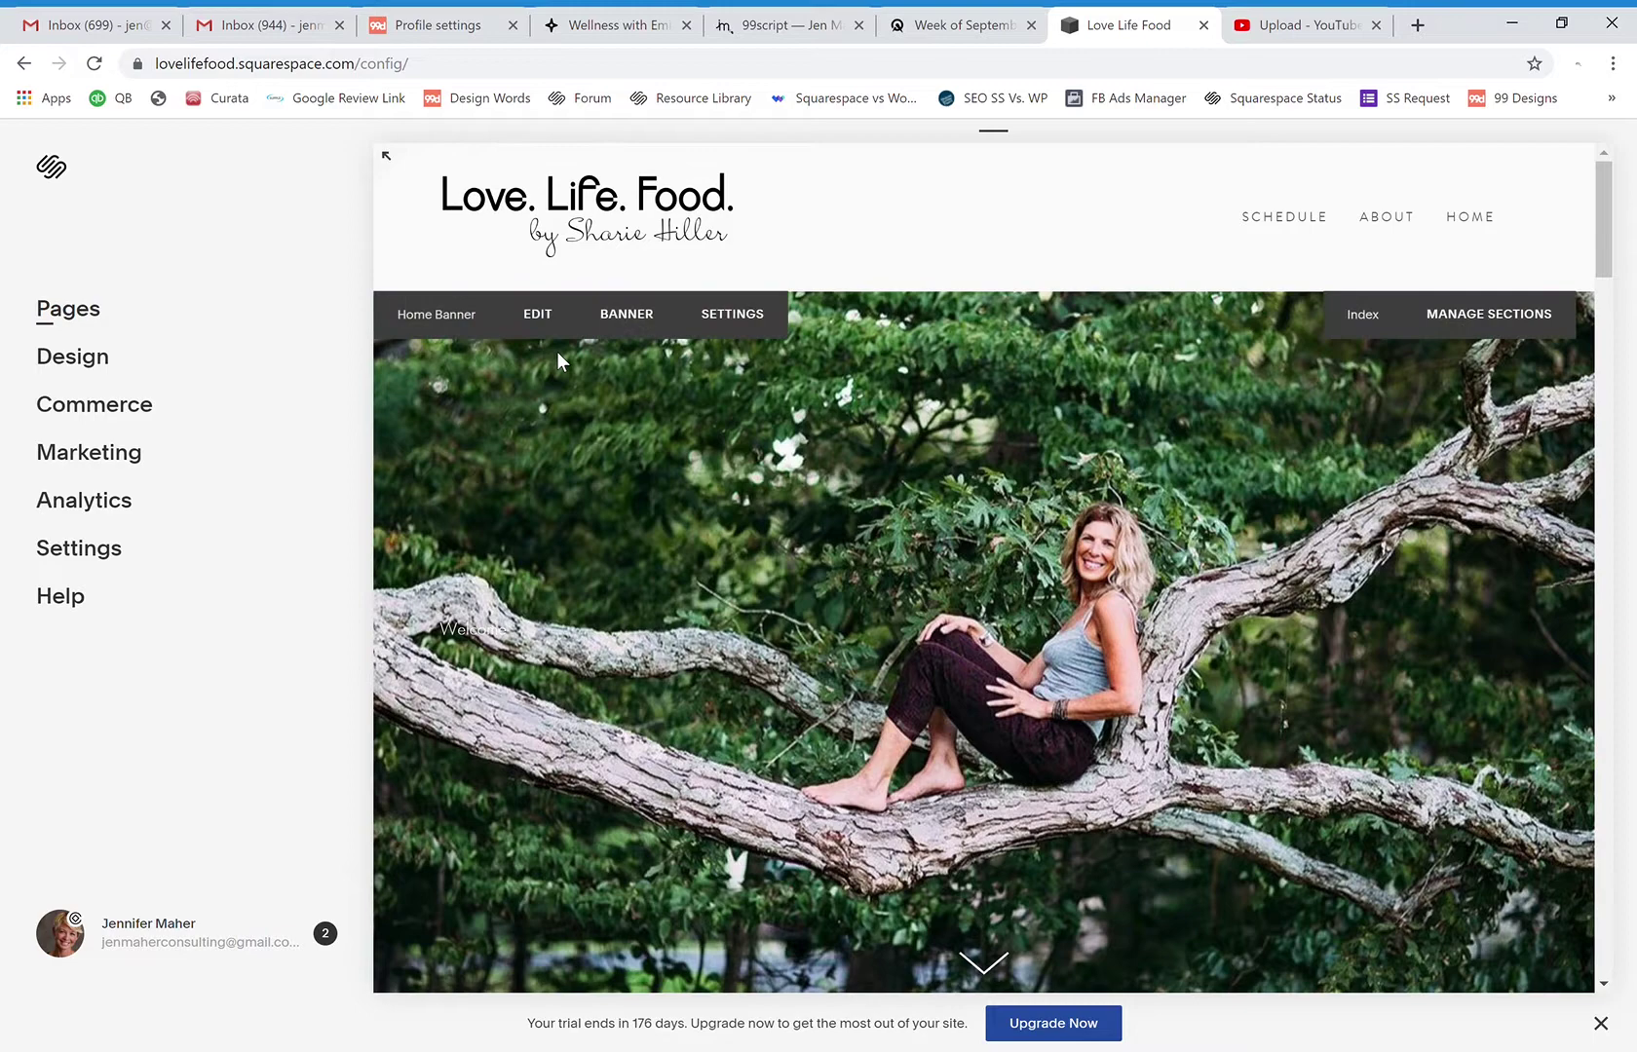
# Reopen the banner and delete a text block, a spacer block and a second text block.
pyautogui.click(547, 319)
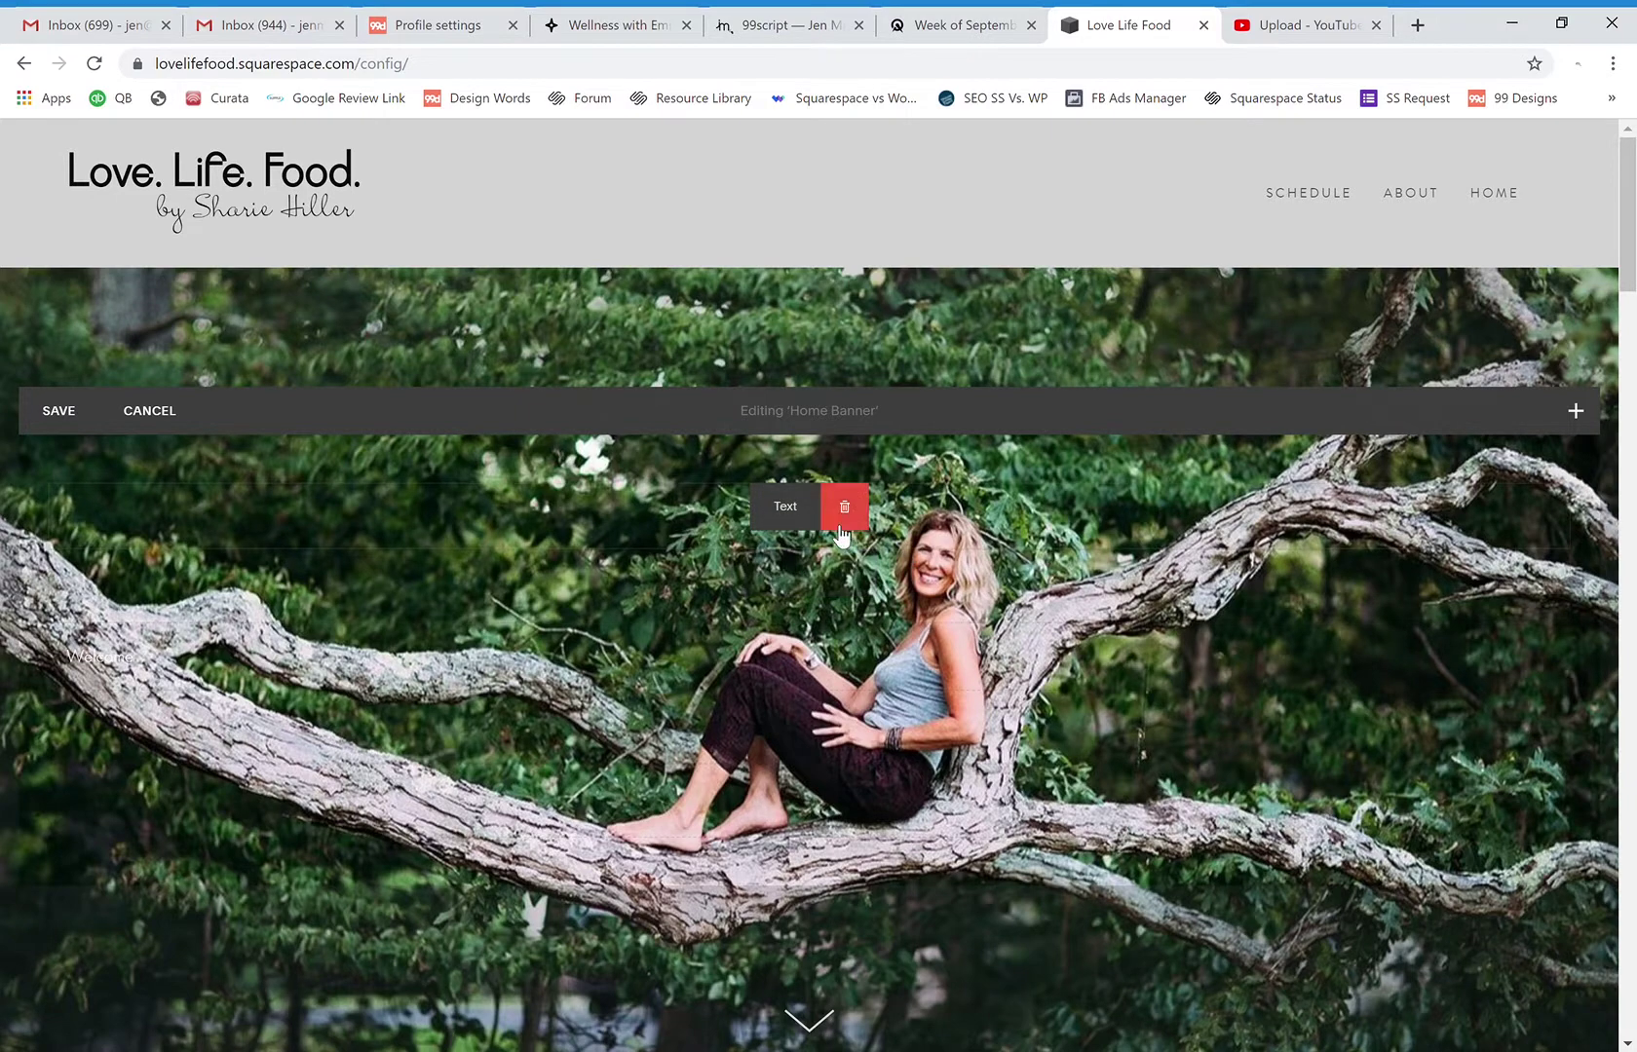
pyautogui.click(845, 515)
pyautogui.click(933, 575)
pyautogui.click(857, 541)
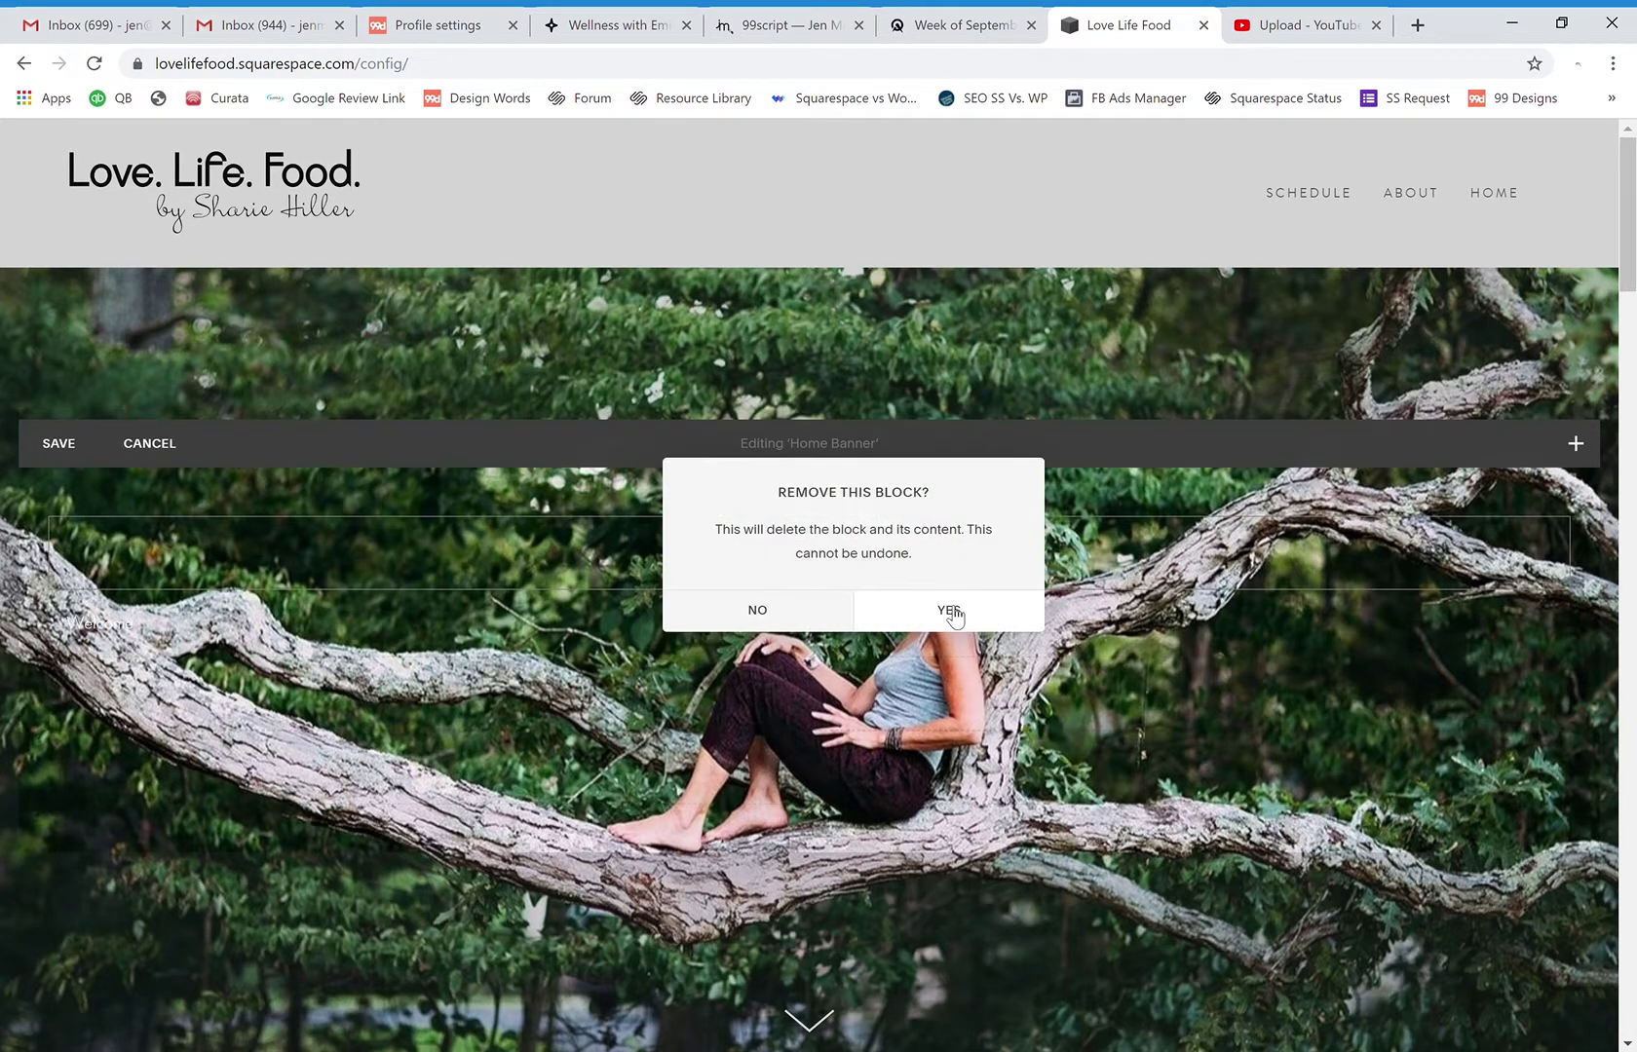
pyautogui.click(949, 612)
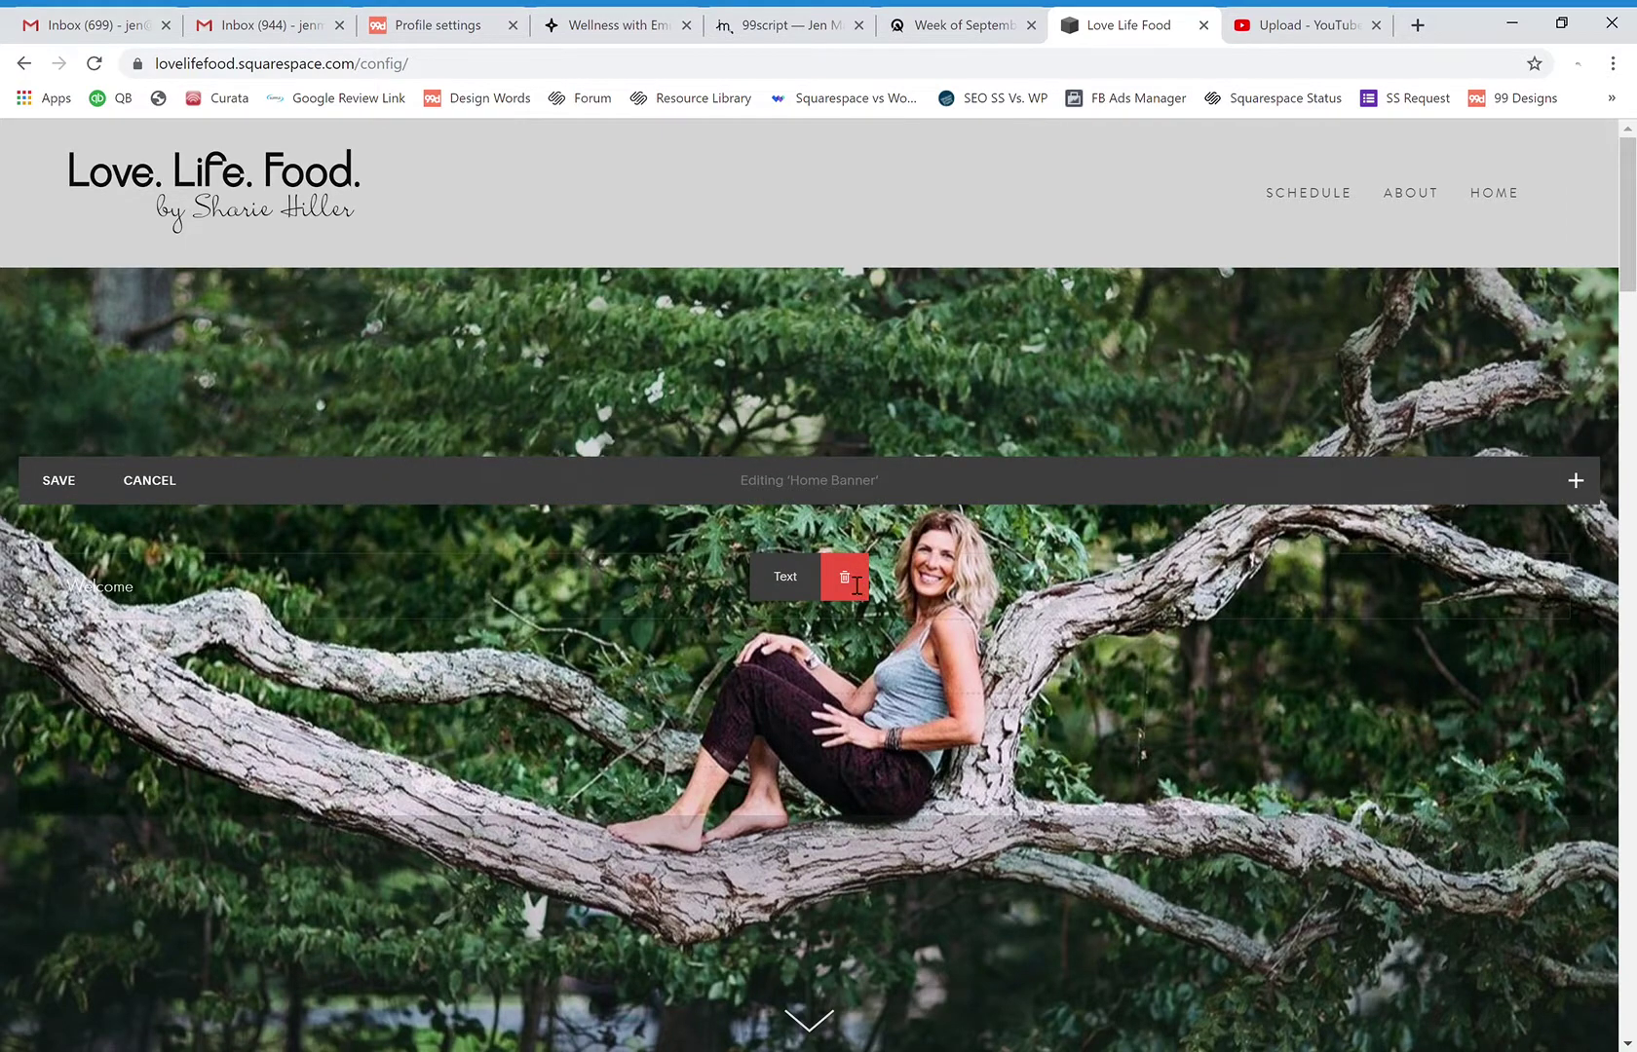
pyautogui.click(856, 585)
pyautogui.click(938, 638)
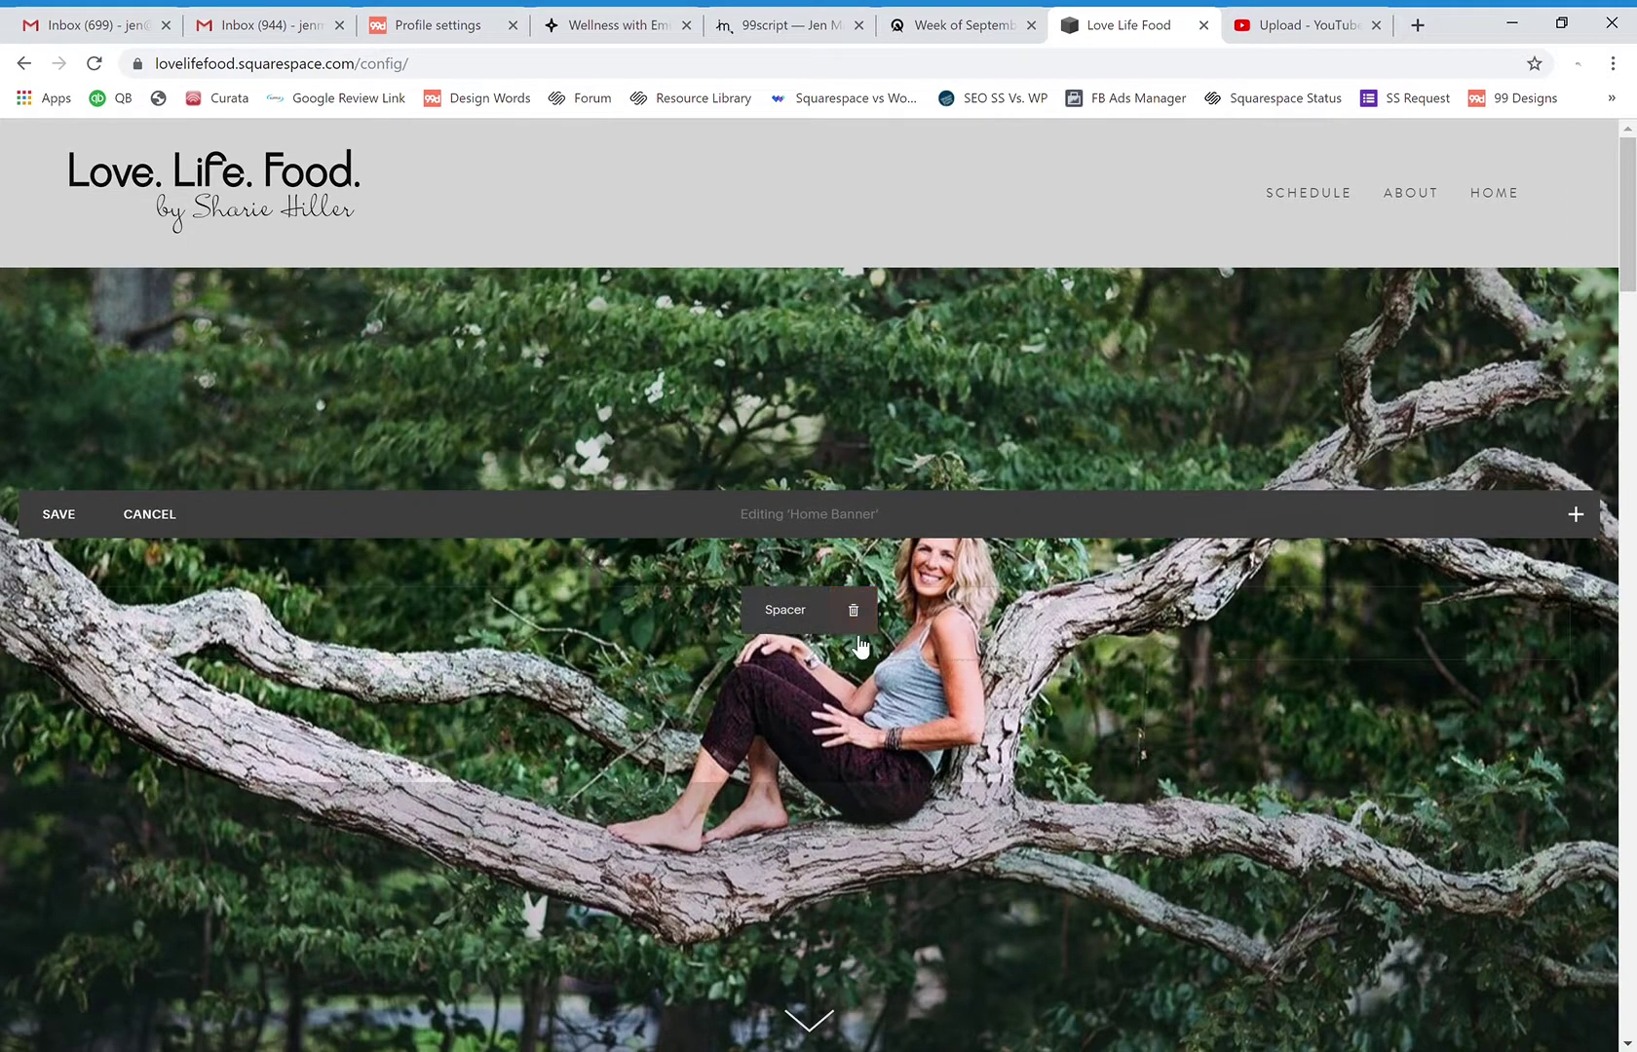
# Remove the remaining spacer blocks and the last text block, then save the banner.
pyautogui.click(854, 609)
pyautogui.click(946, 683)
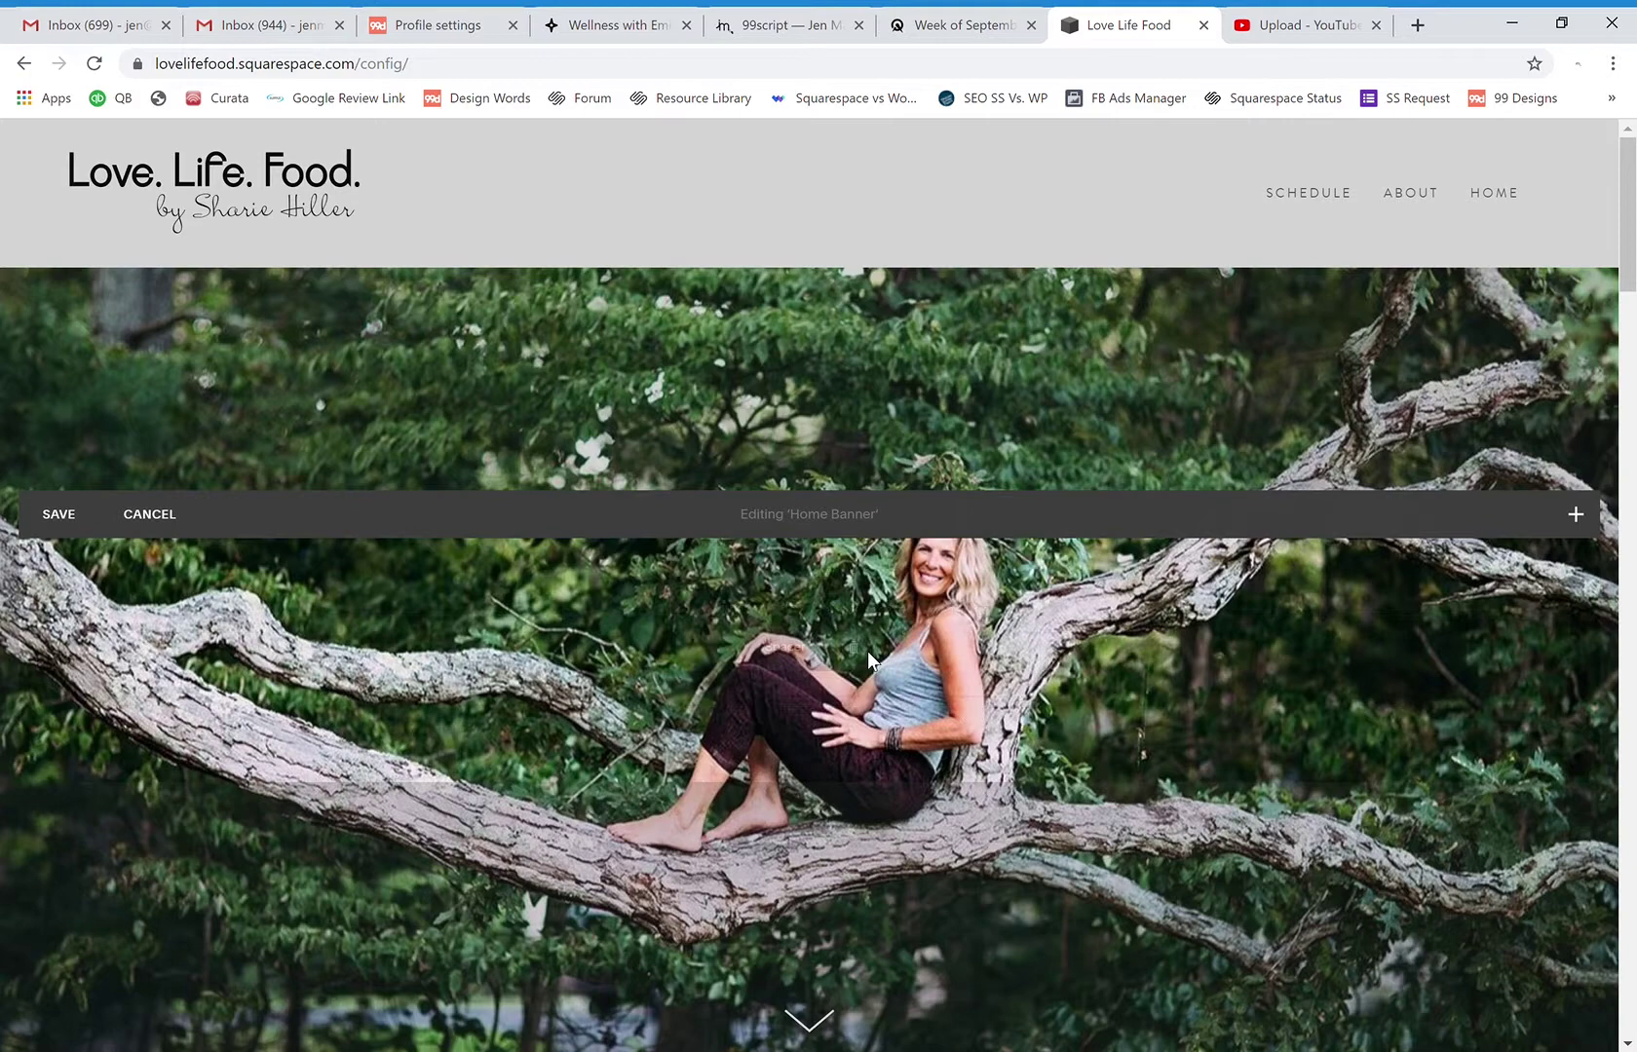
pyautogui.click(853, 651)
pyautogui.click(941, 721)
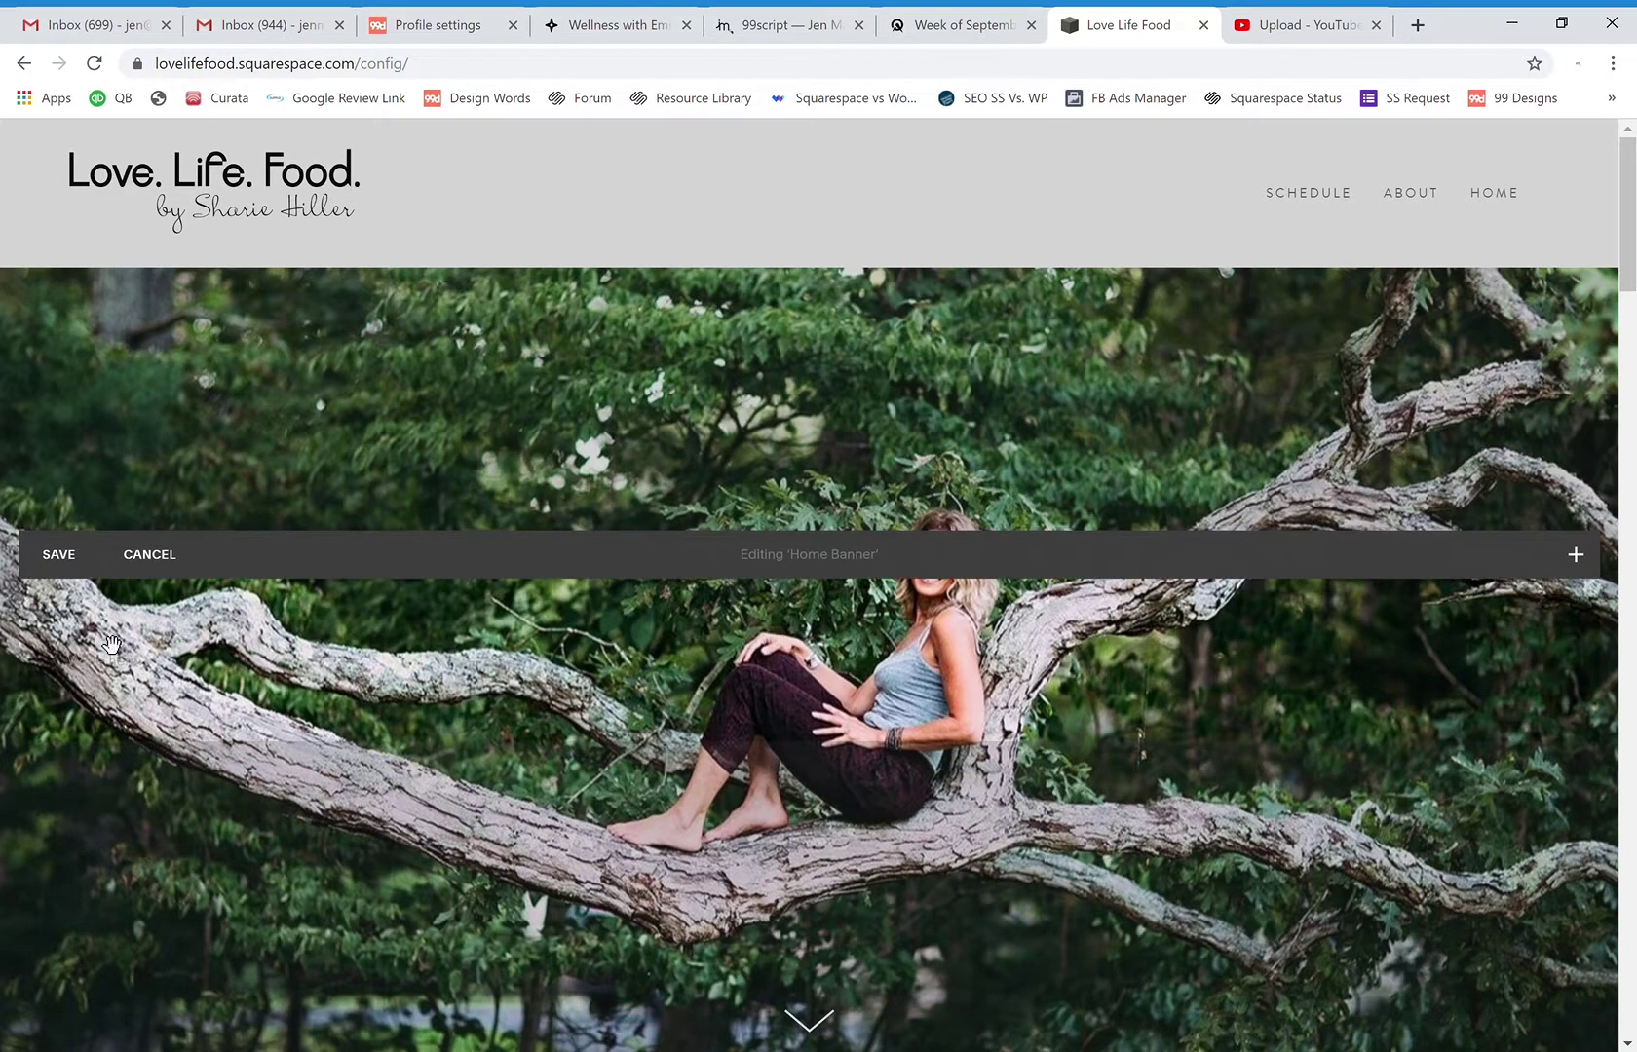
pyautogui.moveTo(902, 692)
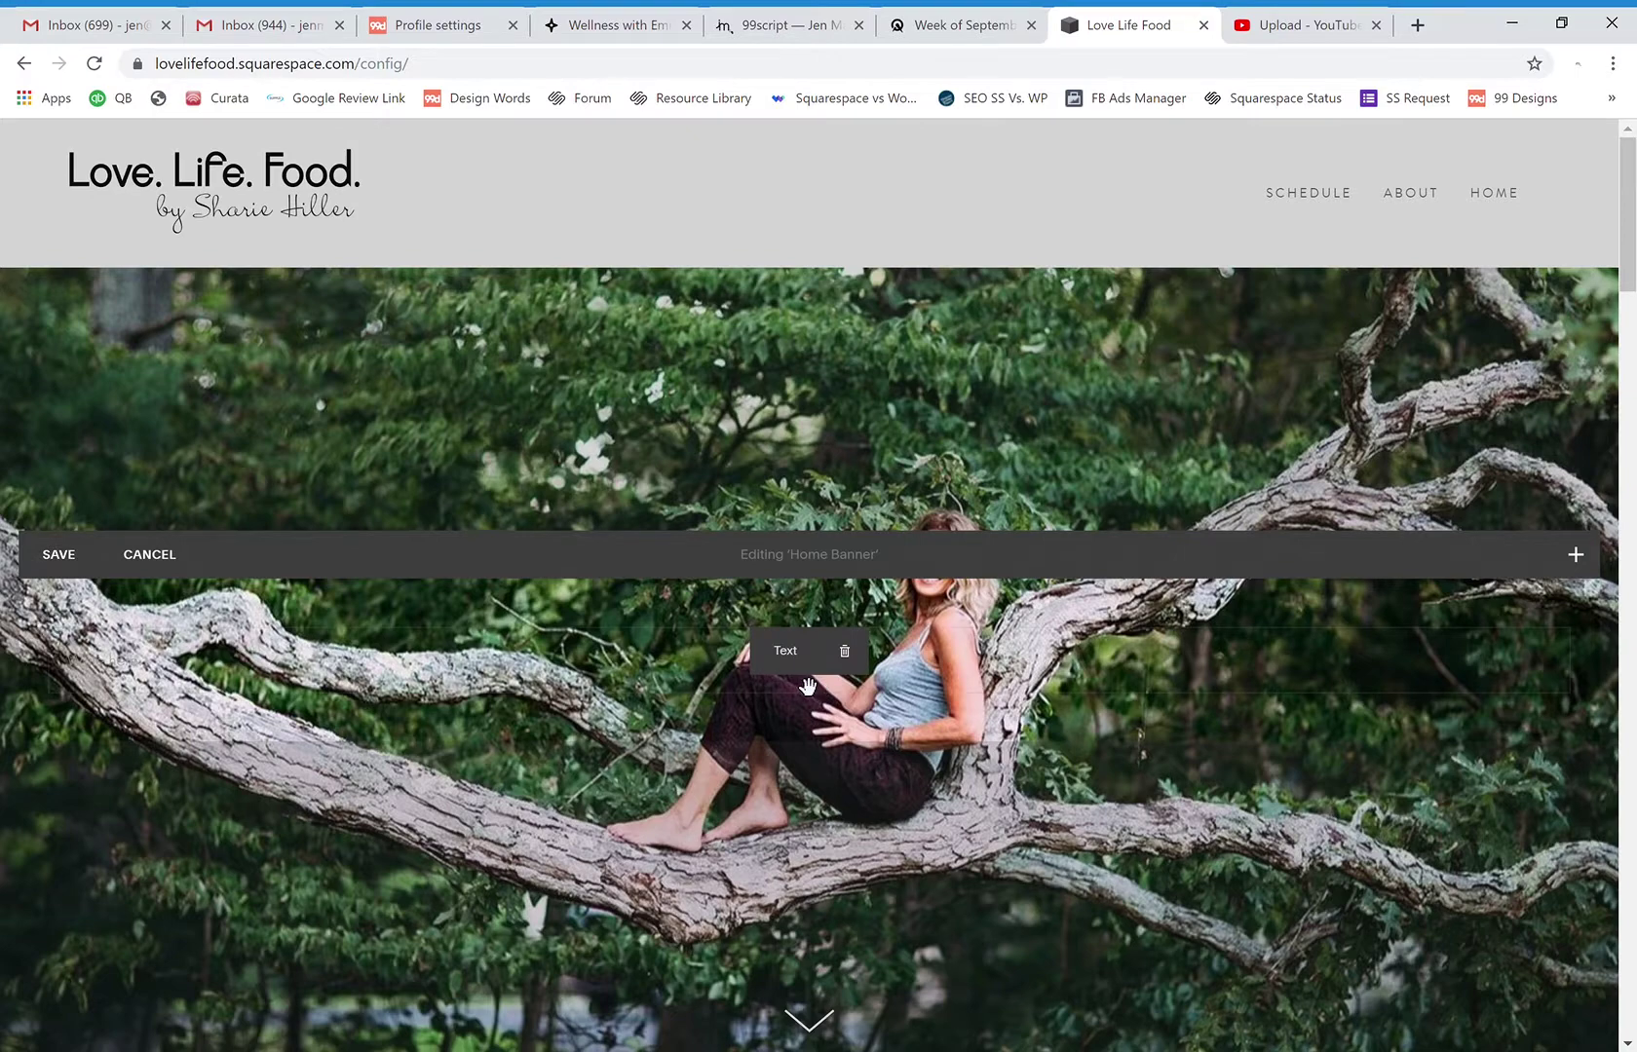
pyautogui.click(855, 663)
pyautogui.click(942, 721)
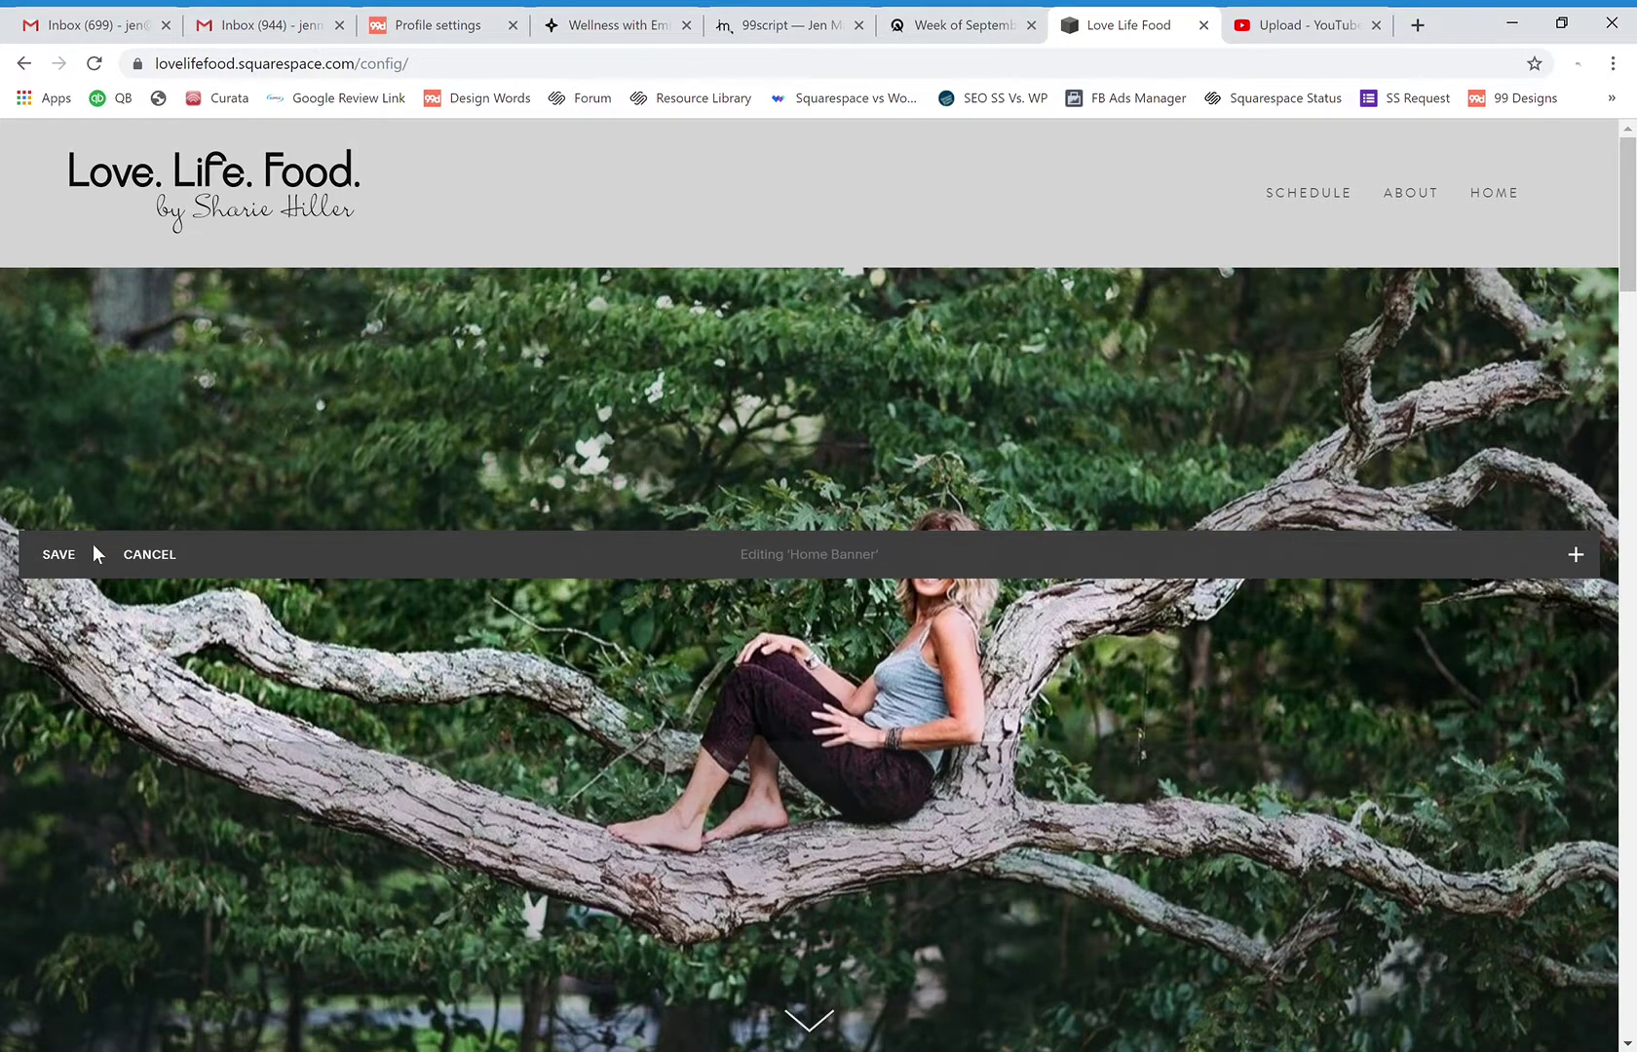
pyautogui.click(66, 560)
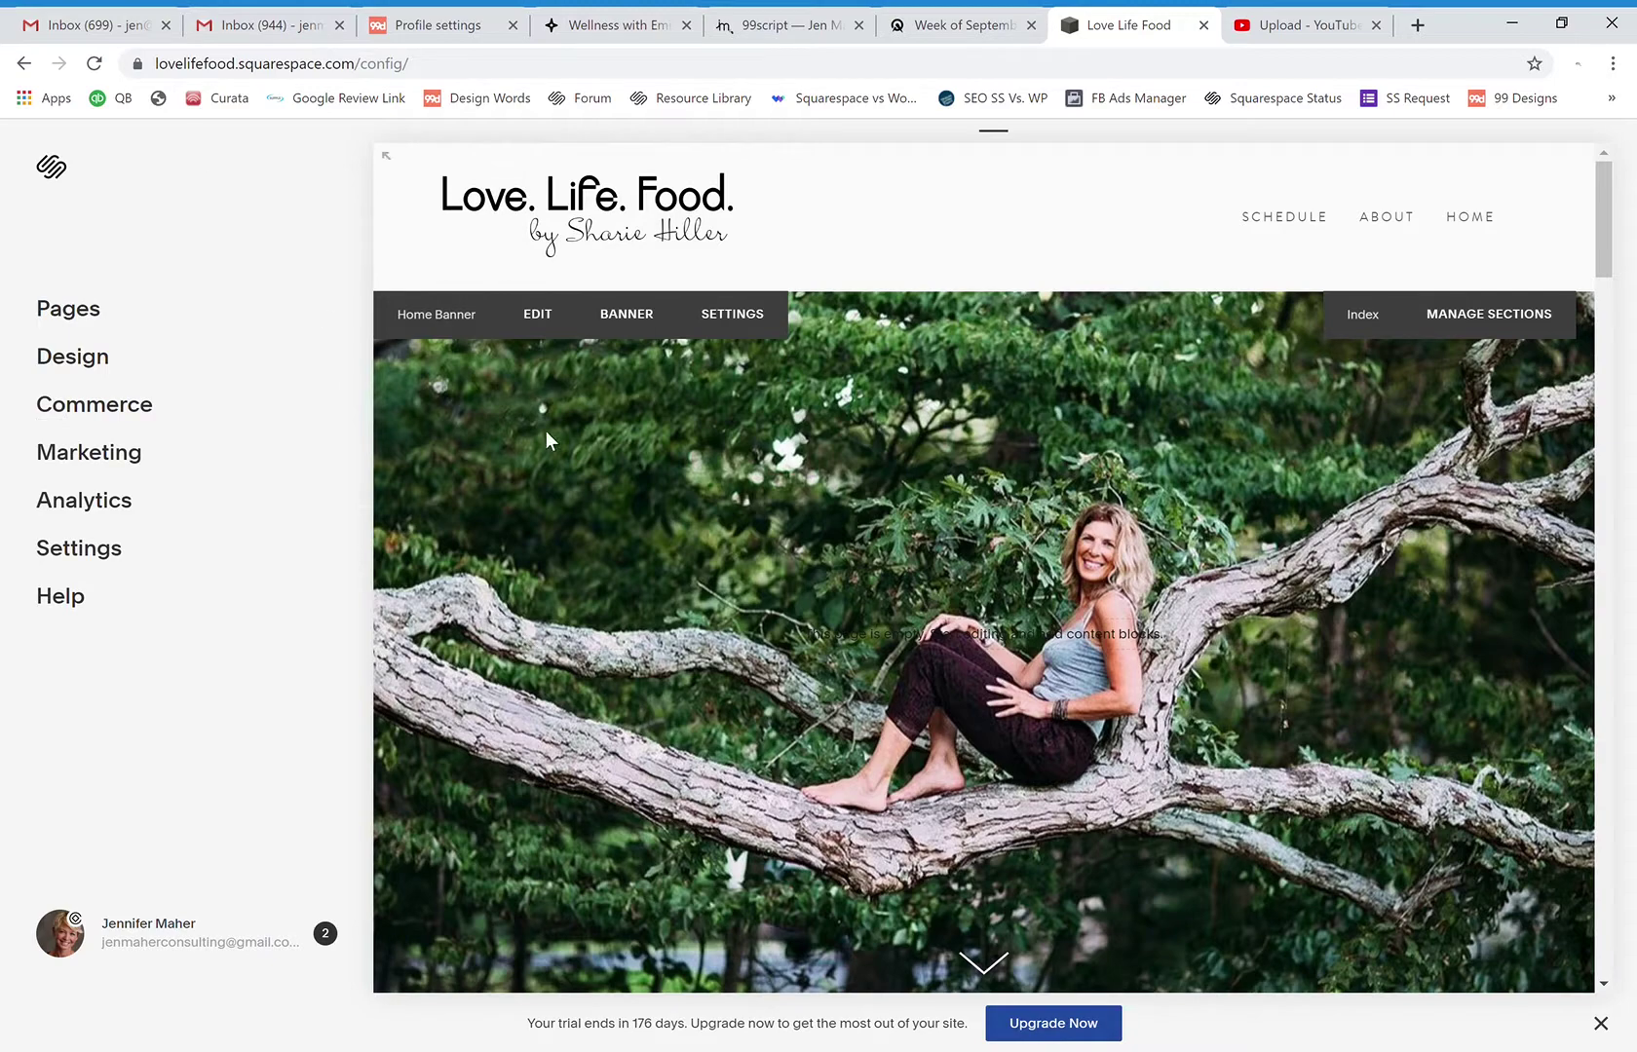
# Open Design > Site Styles and select the home banner image to filter its style settings.
pyautogui.click(75, 358)
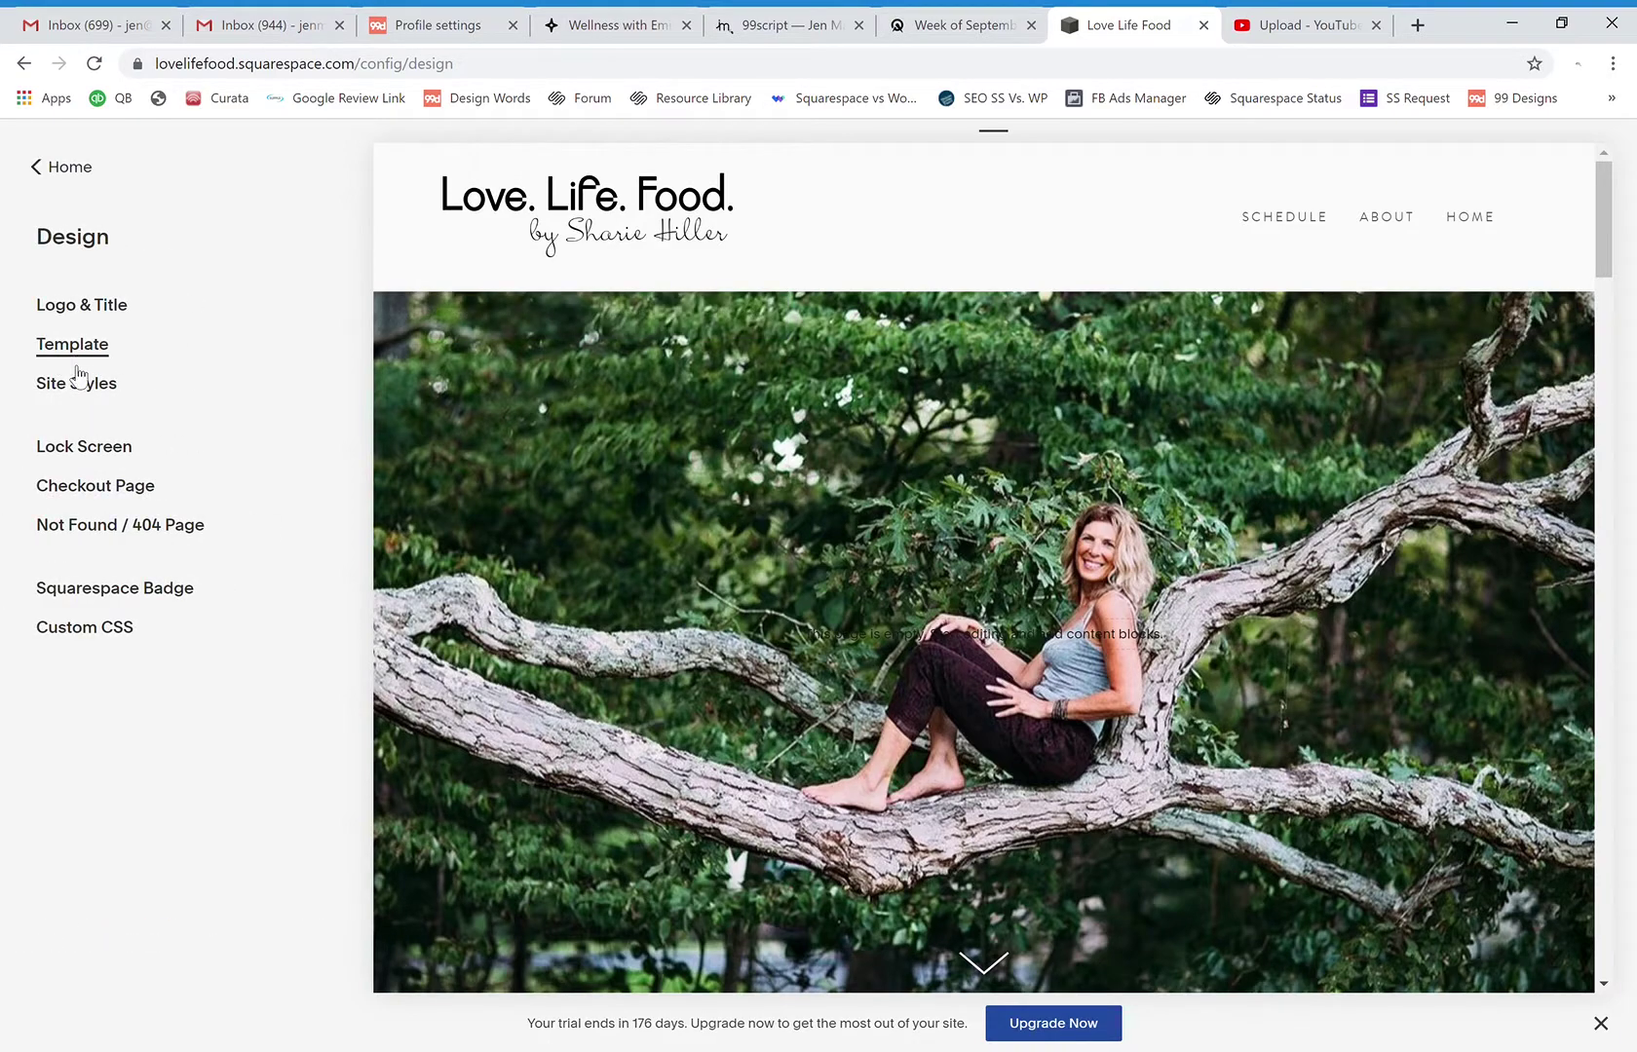
pyautogui.click(86, 390)
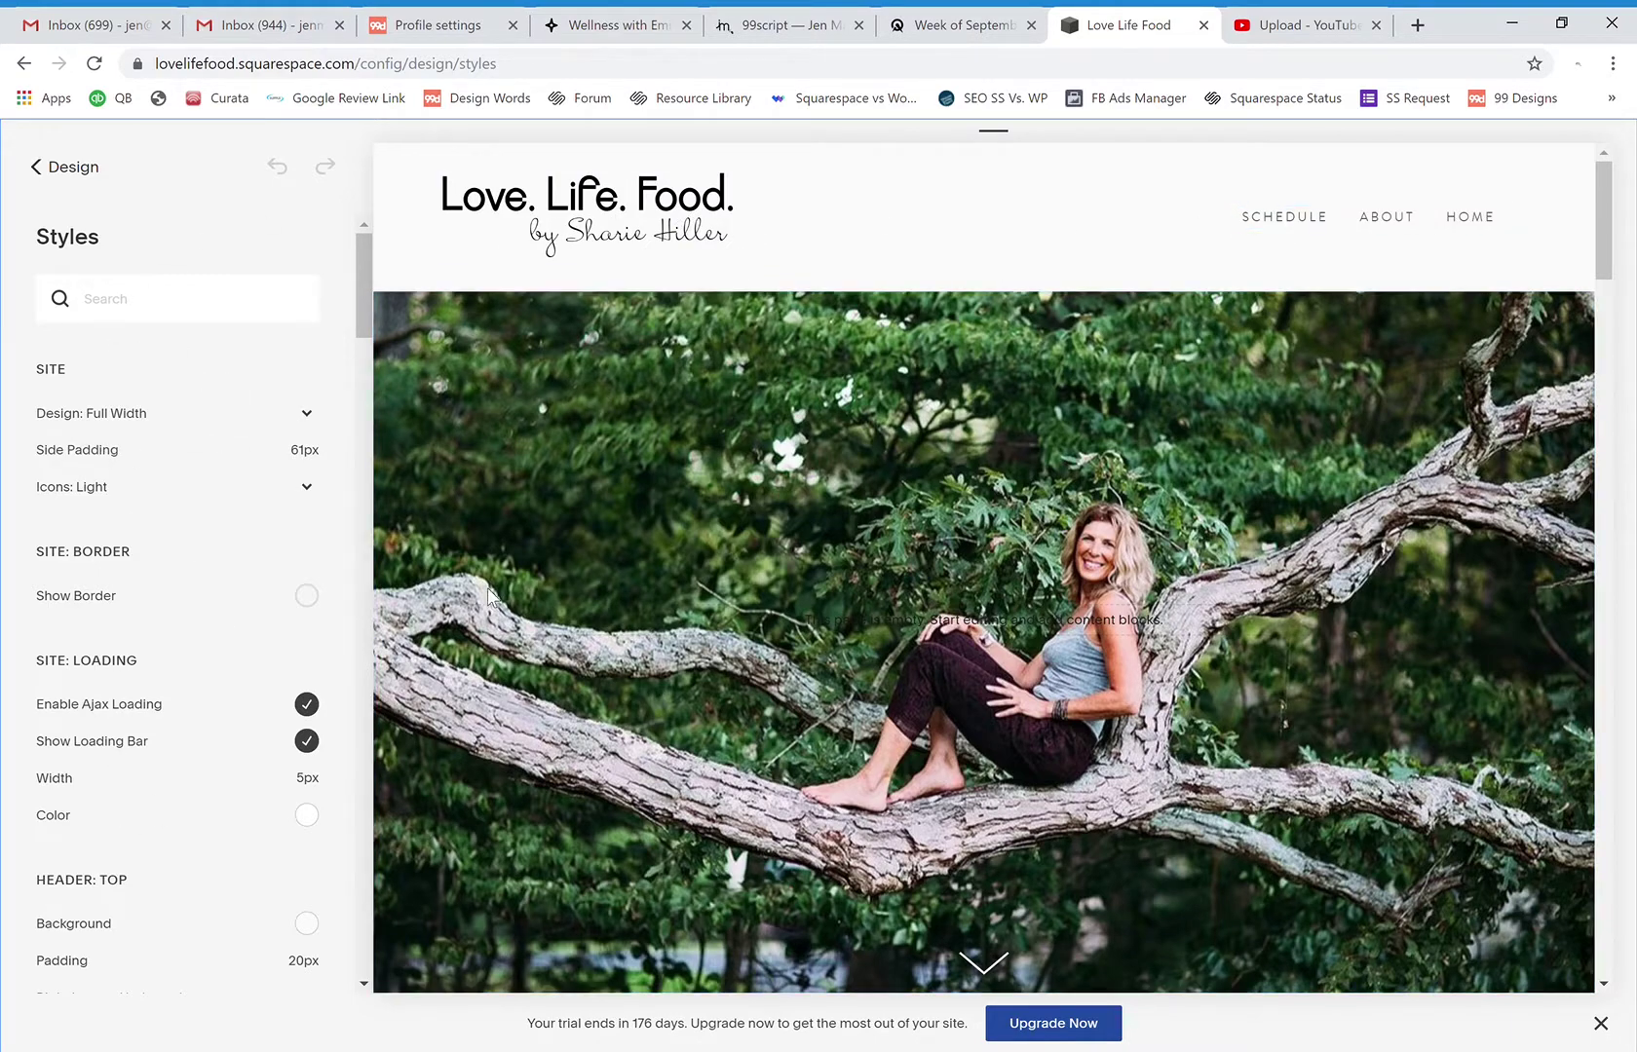
pyautogui.click(1288, 220)
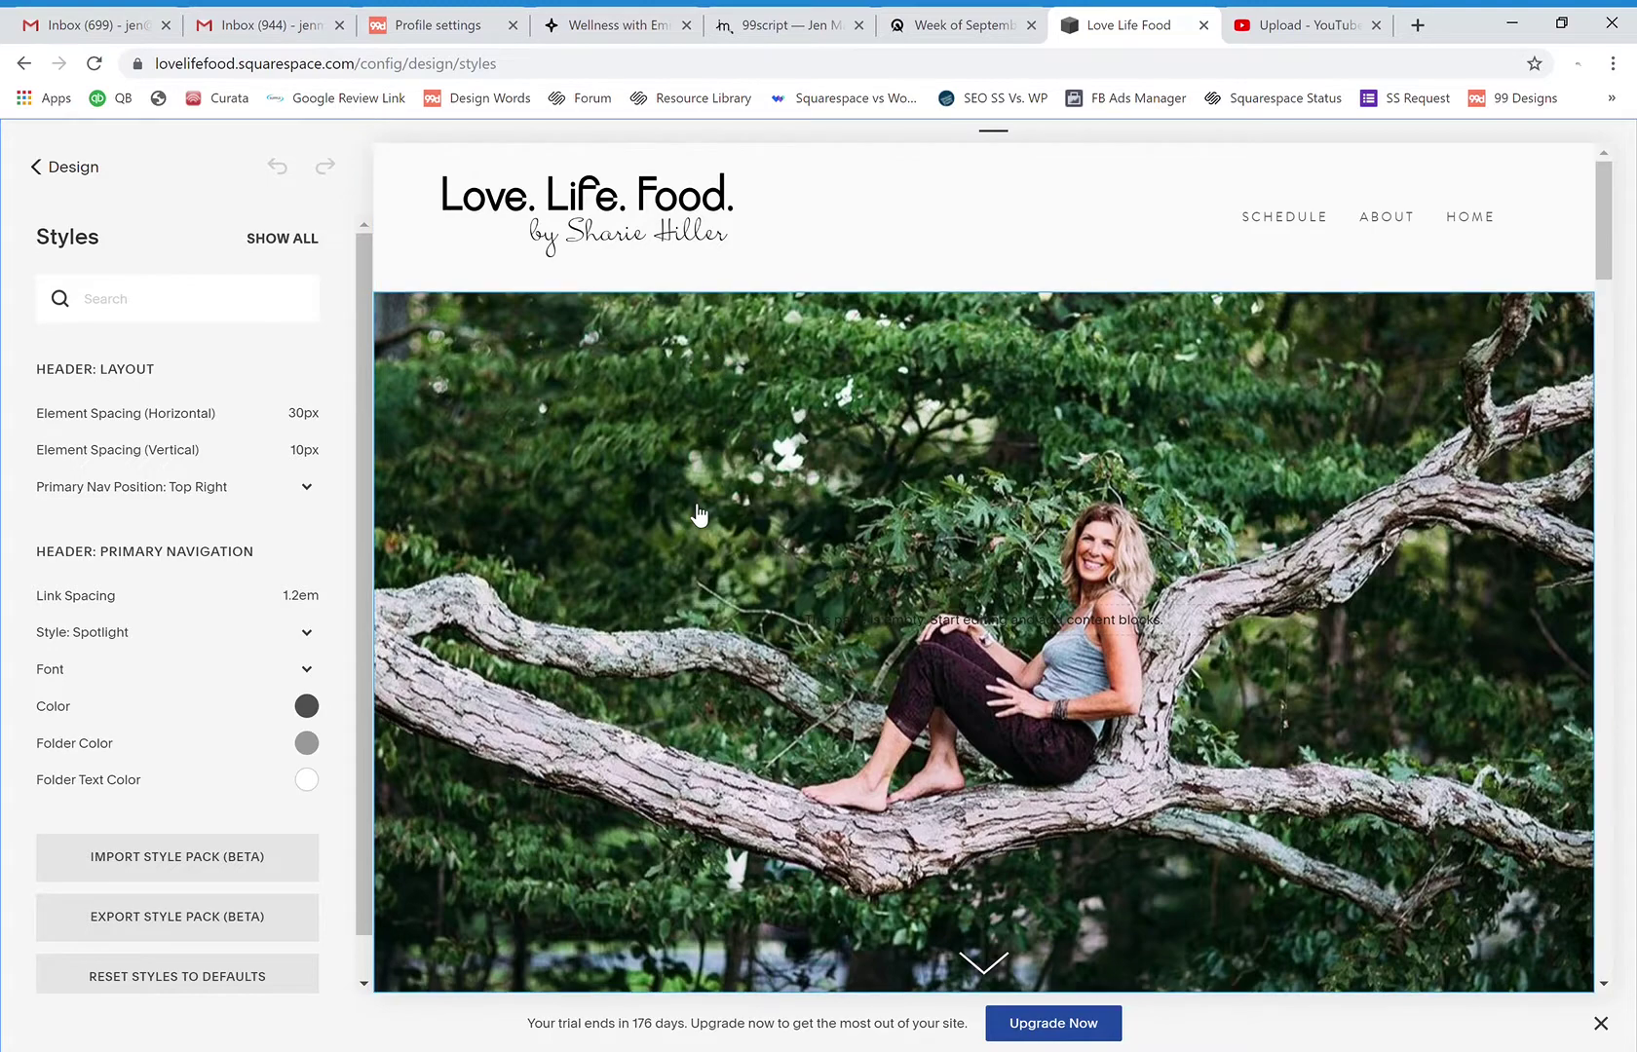
pyautogui.click(560, 429)
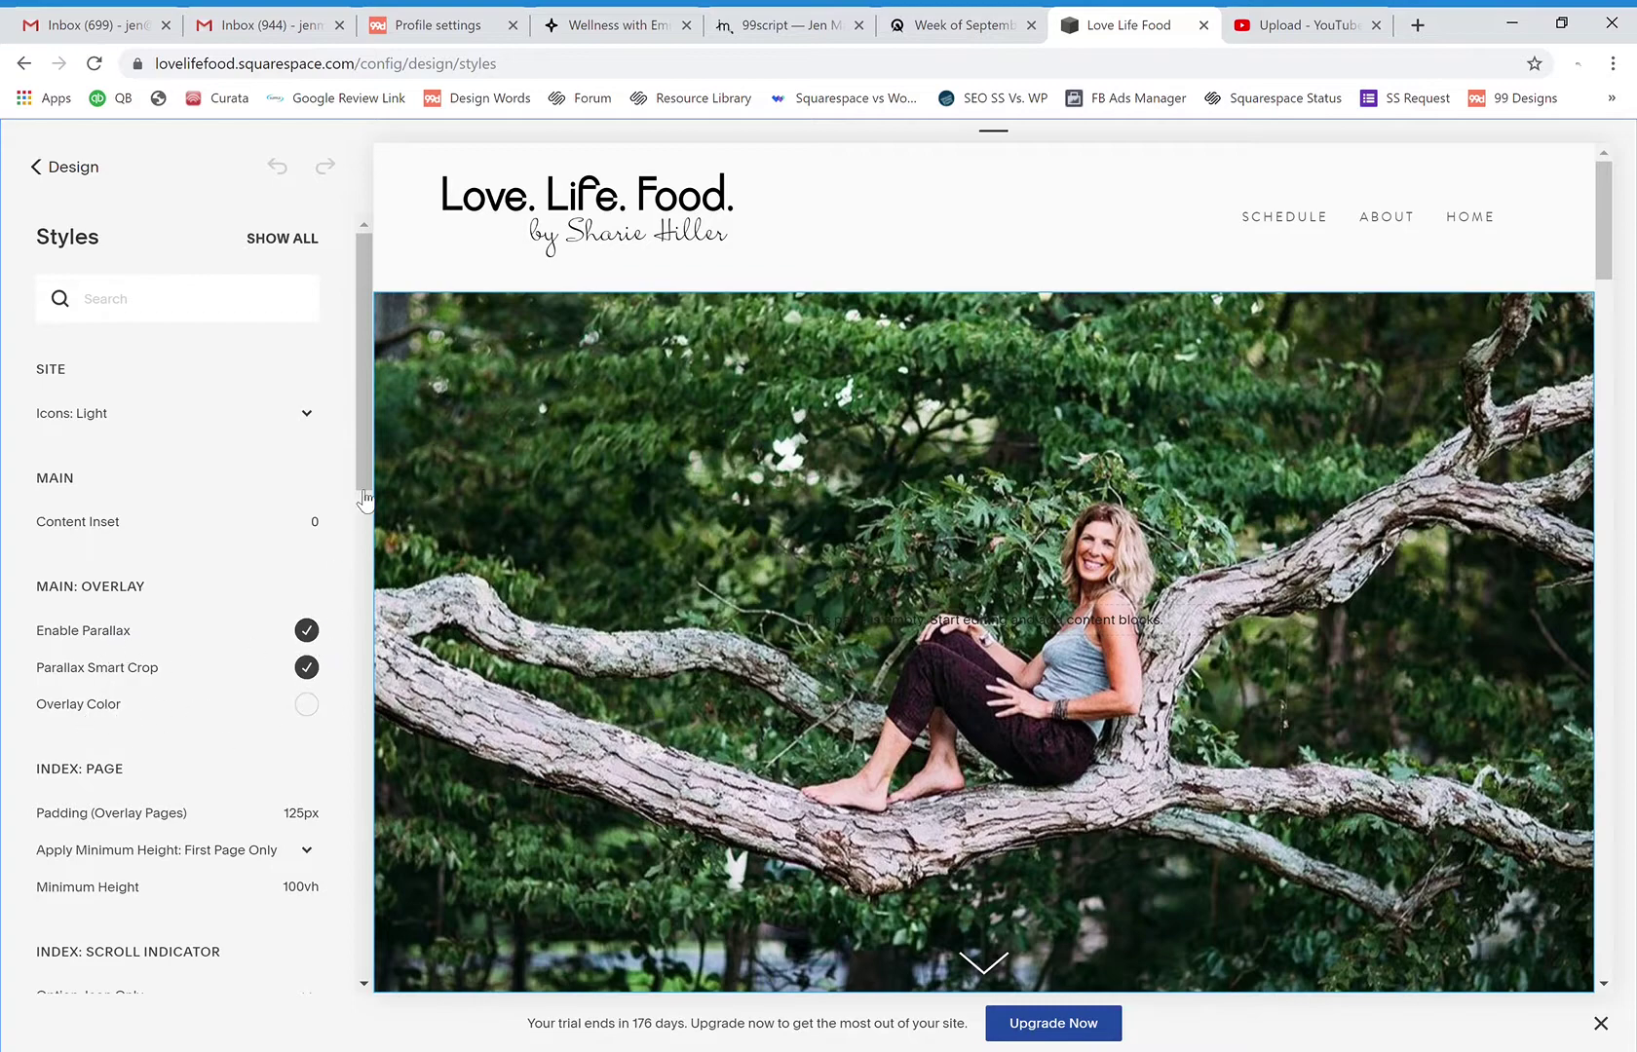
# Set the Index page padding to 22px and the banner's minimum height to 85vh.
pyautogui.moveTo(365, 475); pyautogui.dragTo(367, 514)
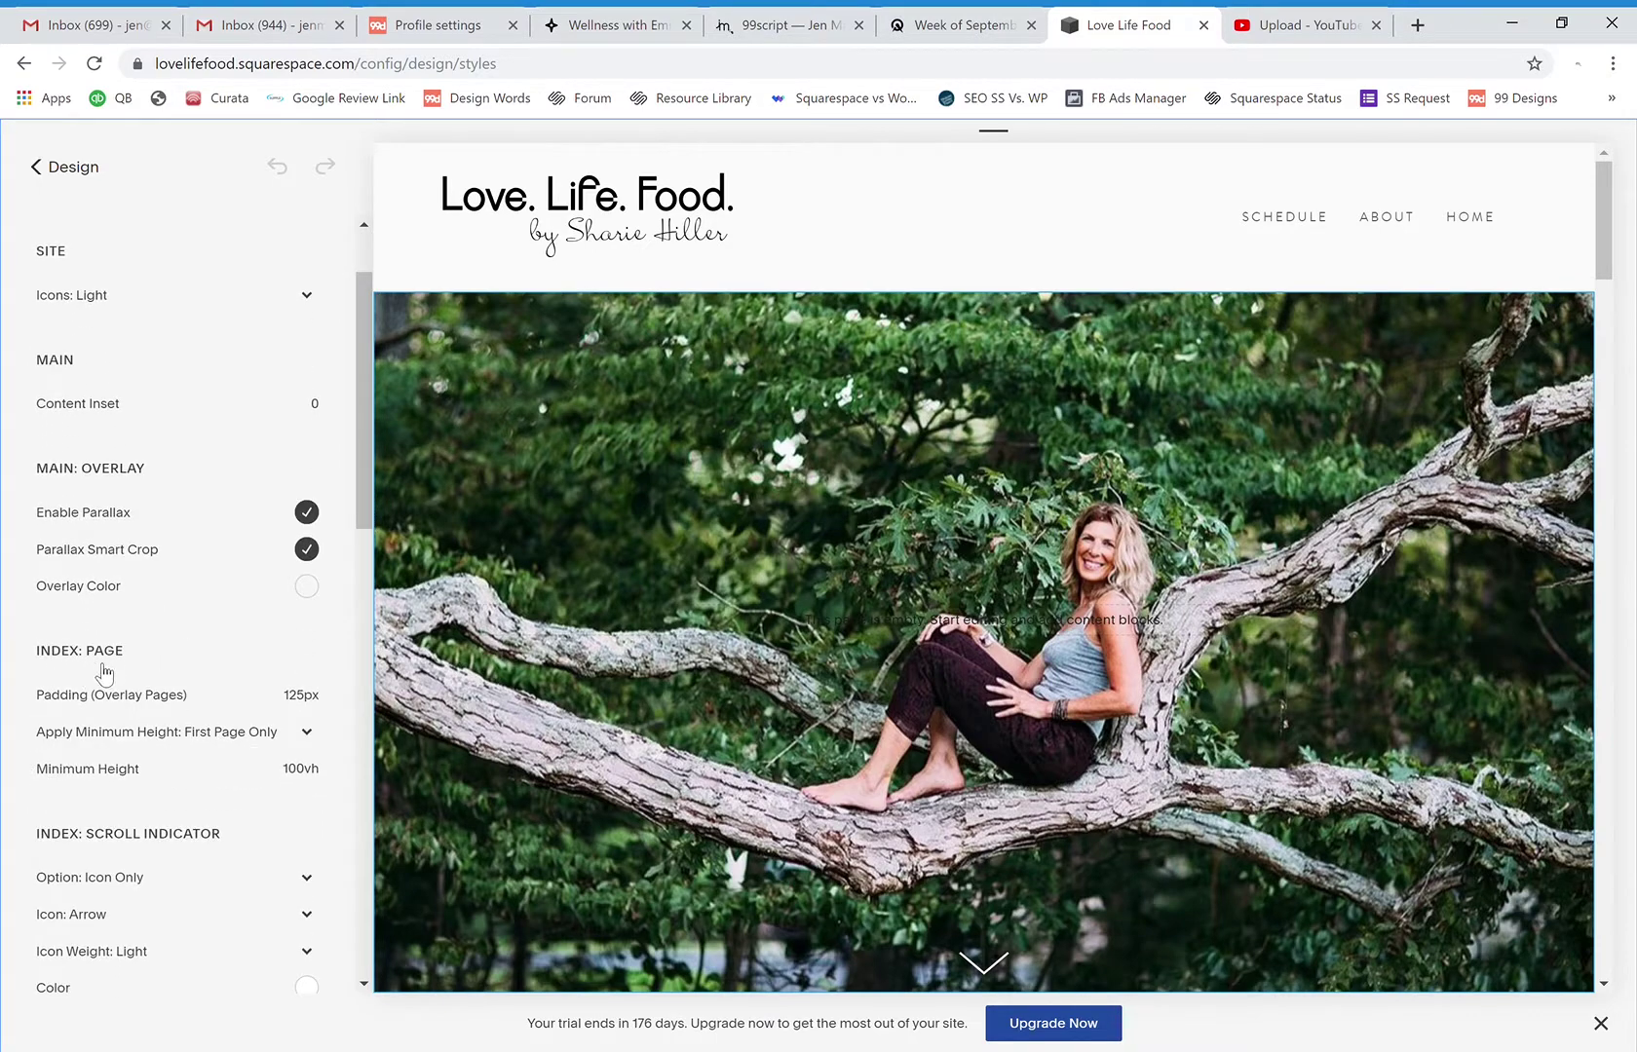
pyautogui.moveTo(58, 709)
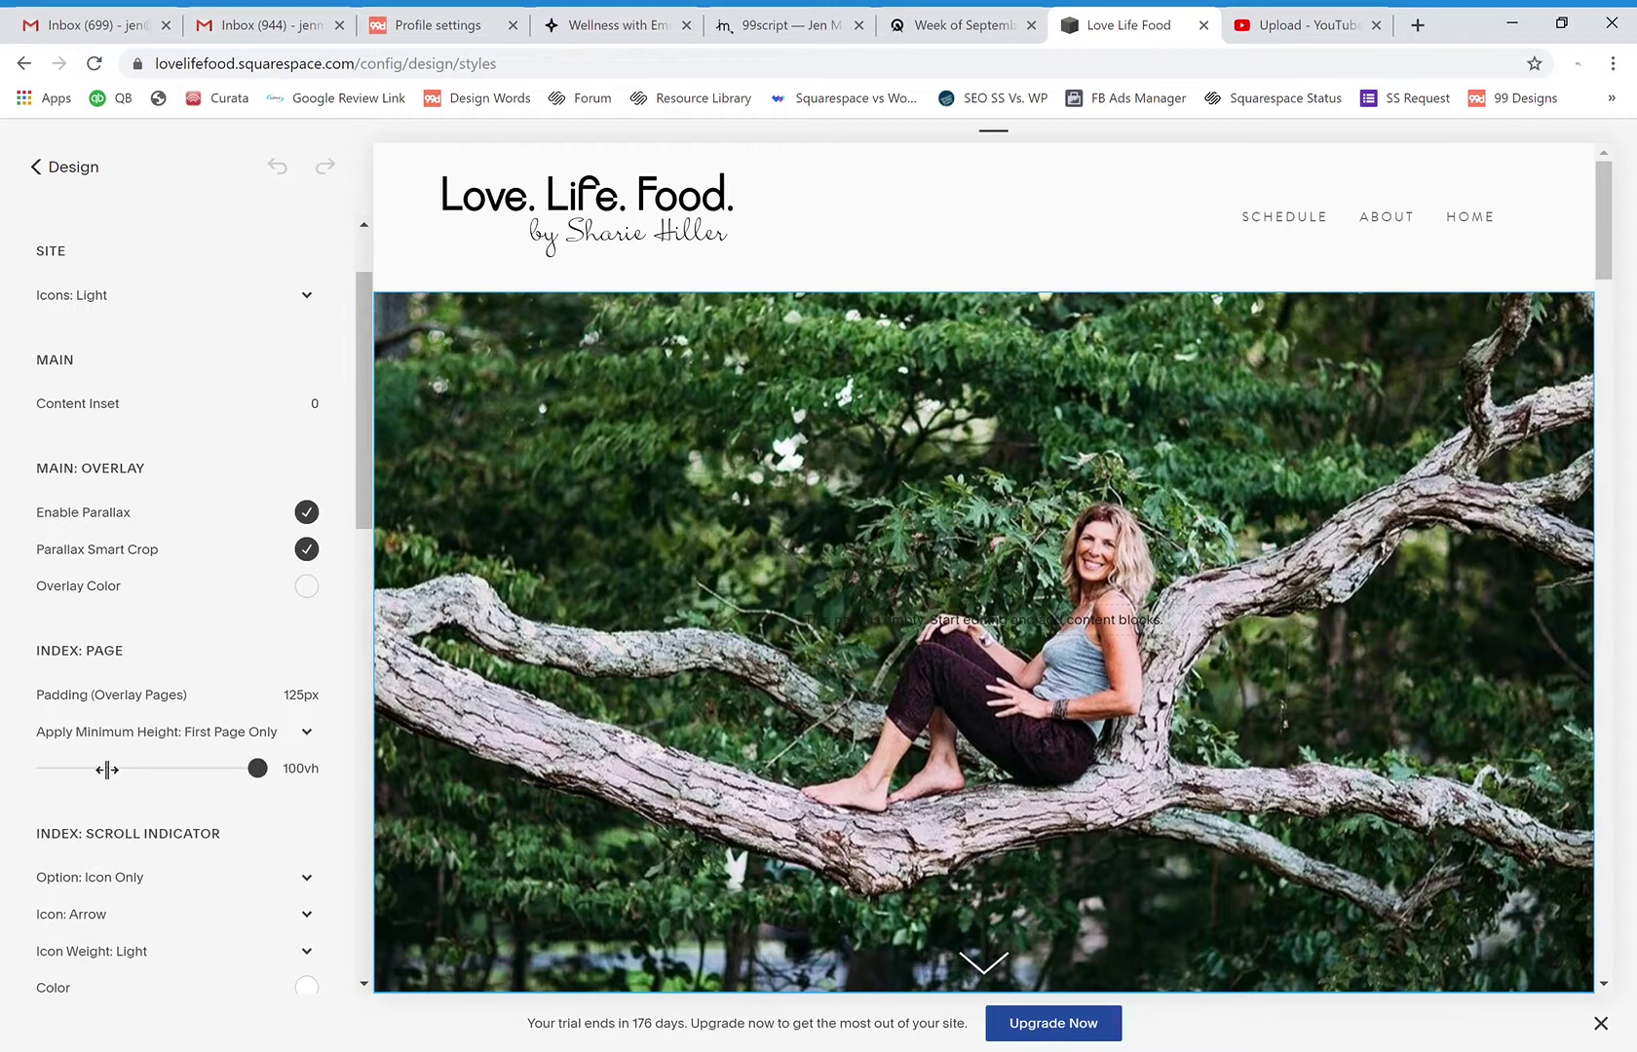
pyautogui.moveTo(119, 771); pyautogui.dragTo(78, 771)
pyautogui.moveTo(161, 694)
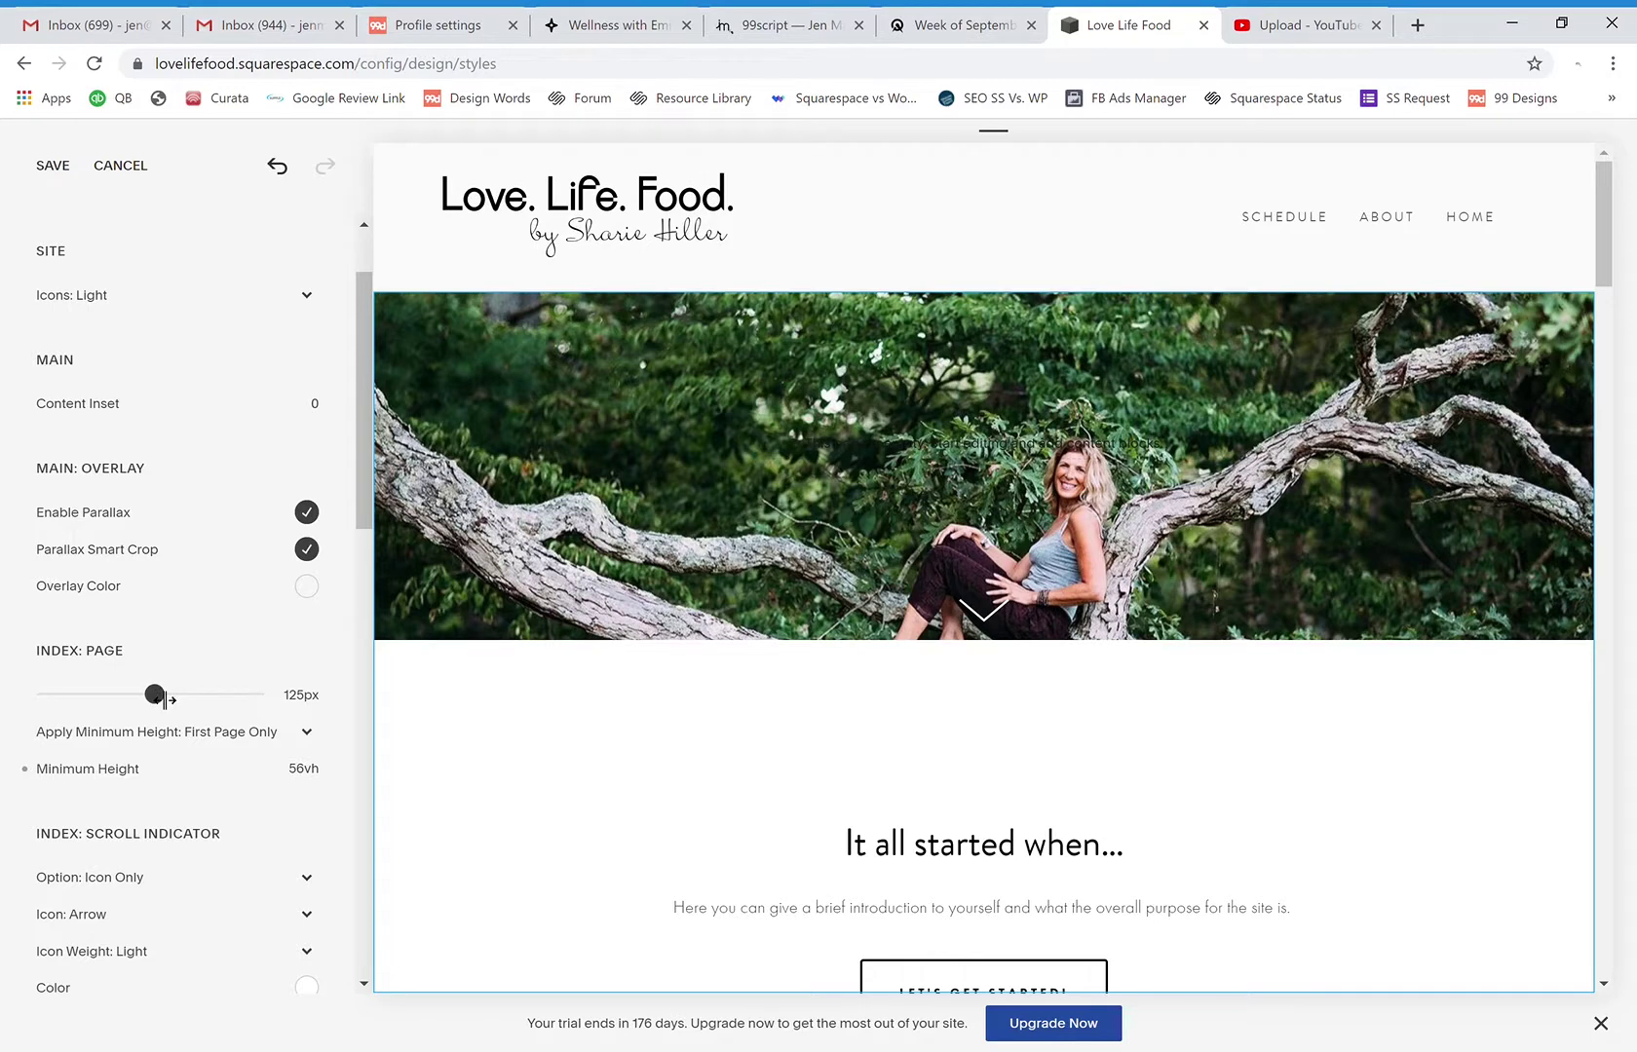
pyautogui.moveTo(162, 698); pyautogui.dragTo(77, 692)
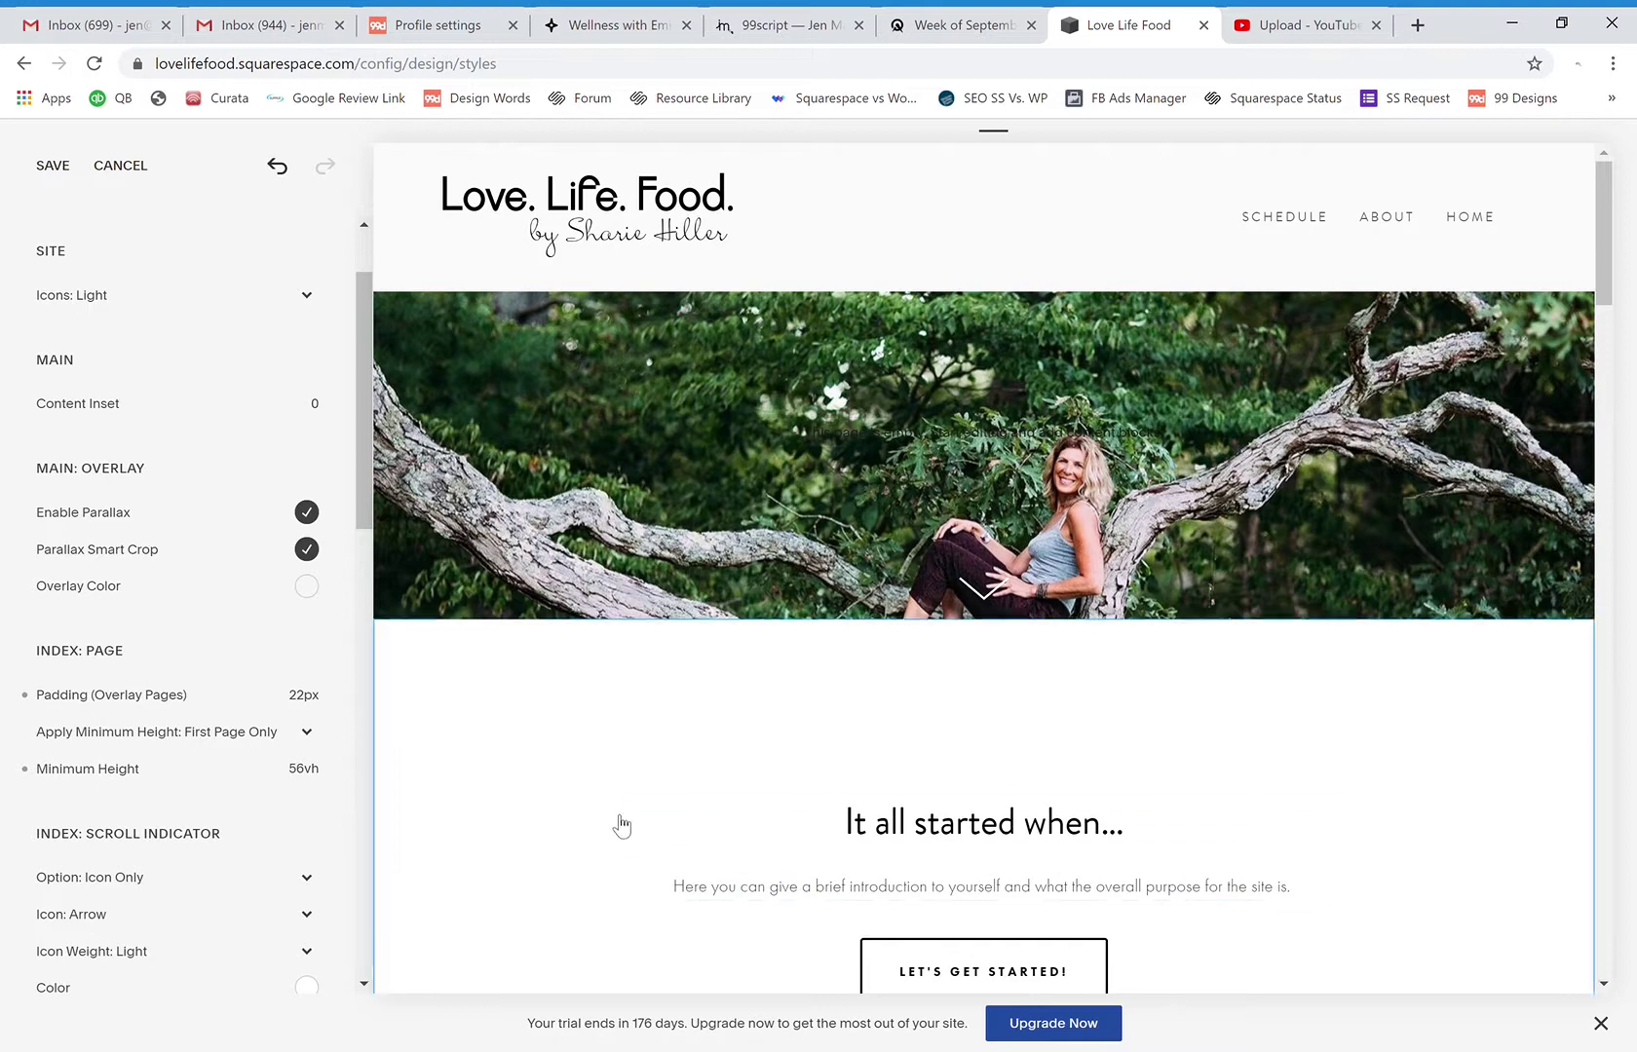
pyautogui.moveTo(68, 785)
pyautogui.moveTo(79, 777); pyautogui.dragTo(201, 770)
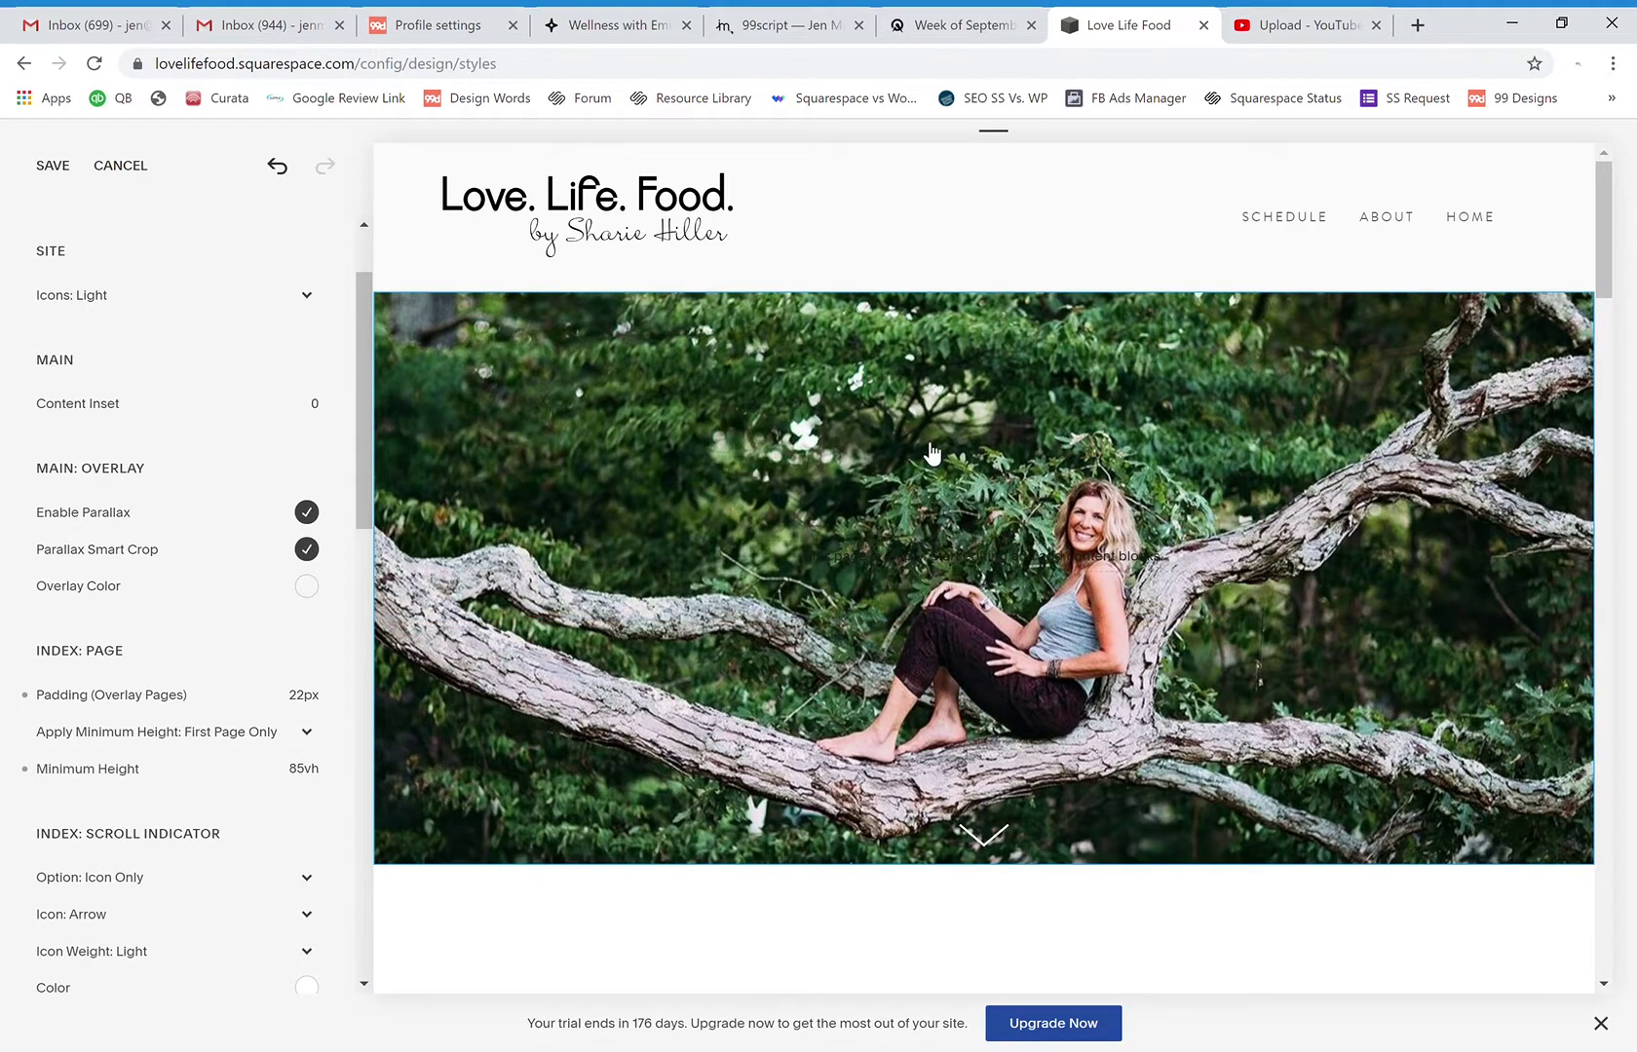
pyautogui.moveTo(1608, 285); pyautogui.dragTo(1618, 470)
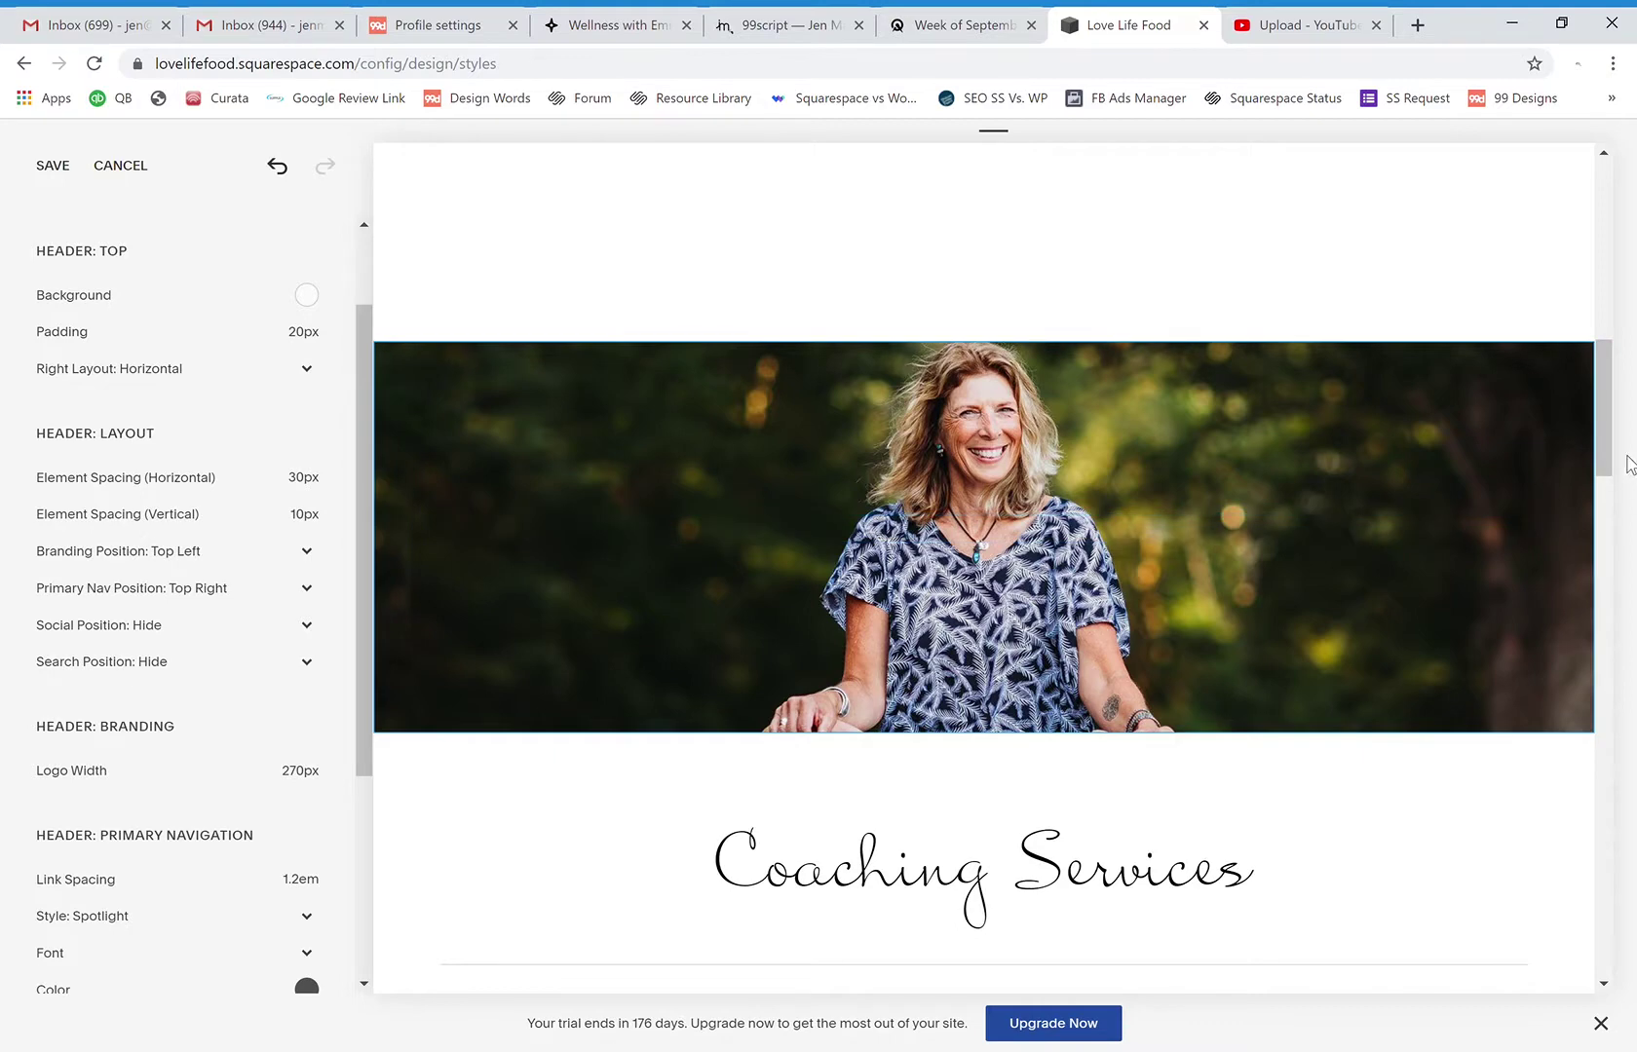
pyautogui.moveTo(1610, 460); pyautogui.dragTo(1622, 512)
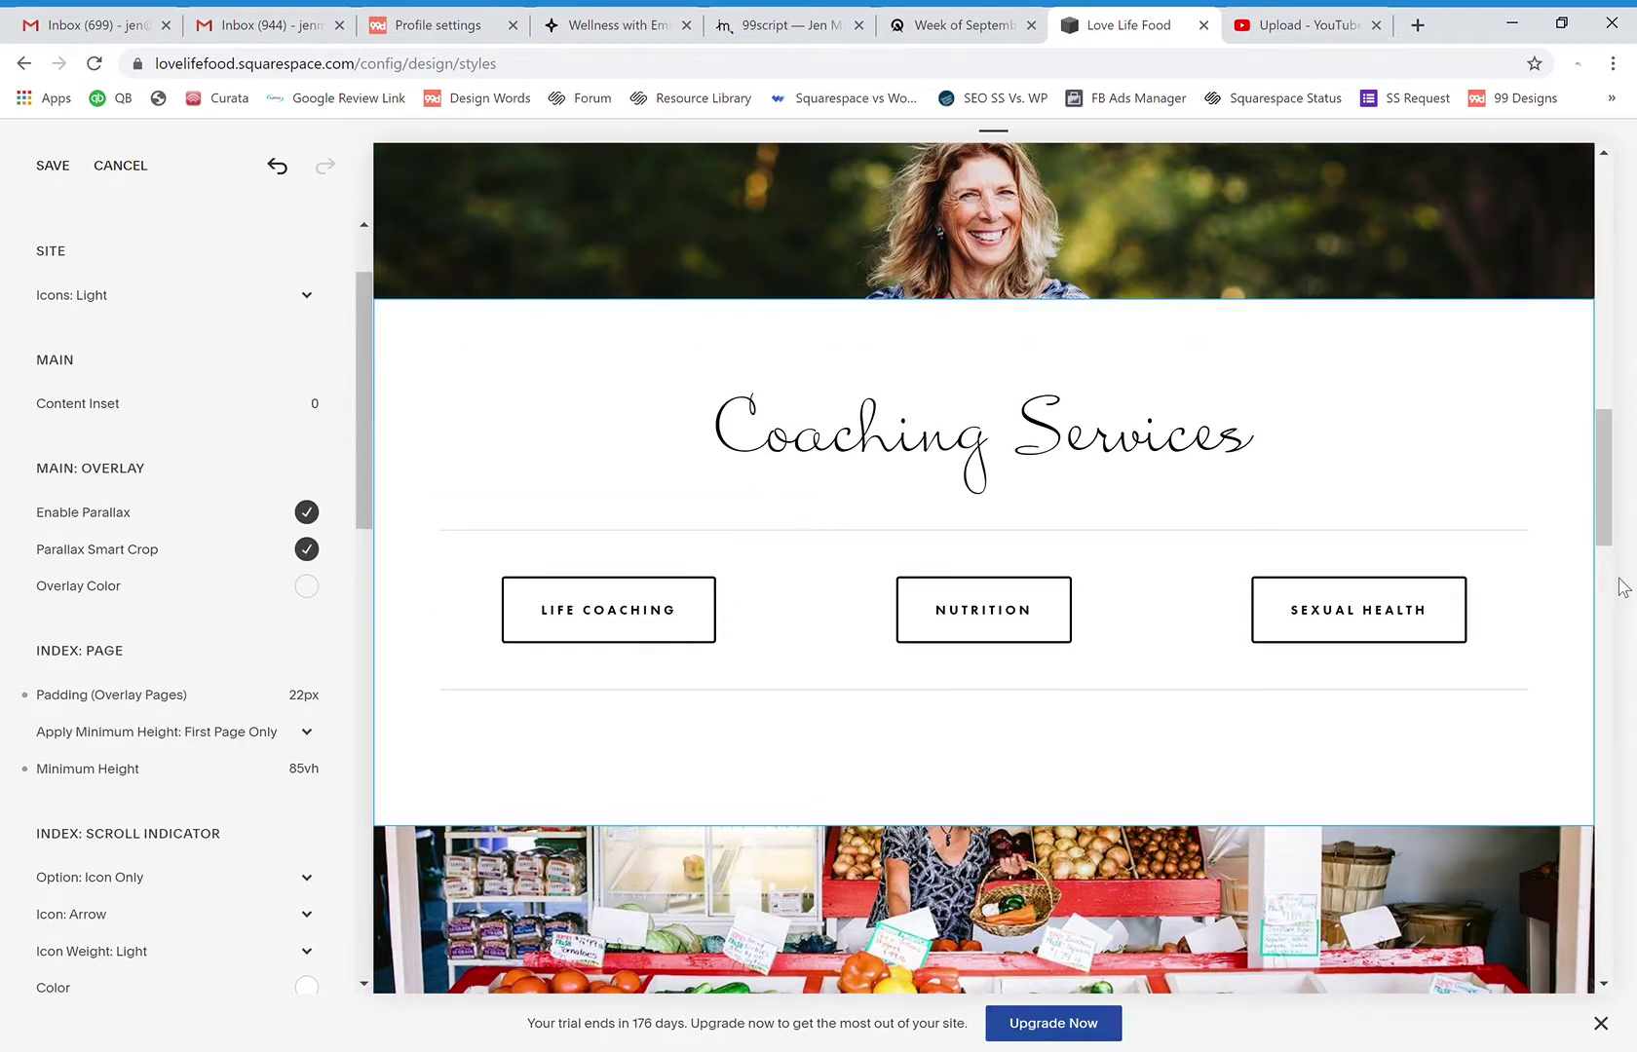
pyautogui.moveTo(1606, 526); pyautogui.dragTo(1620, 565)
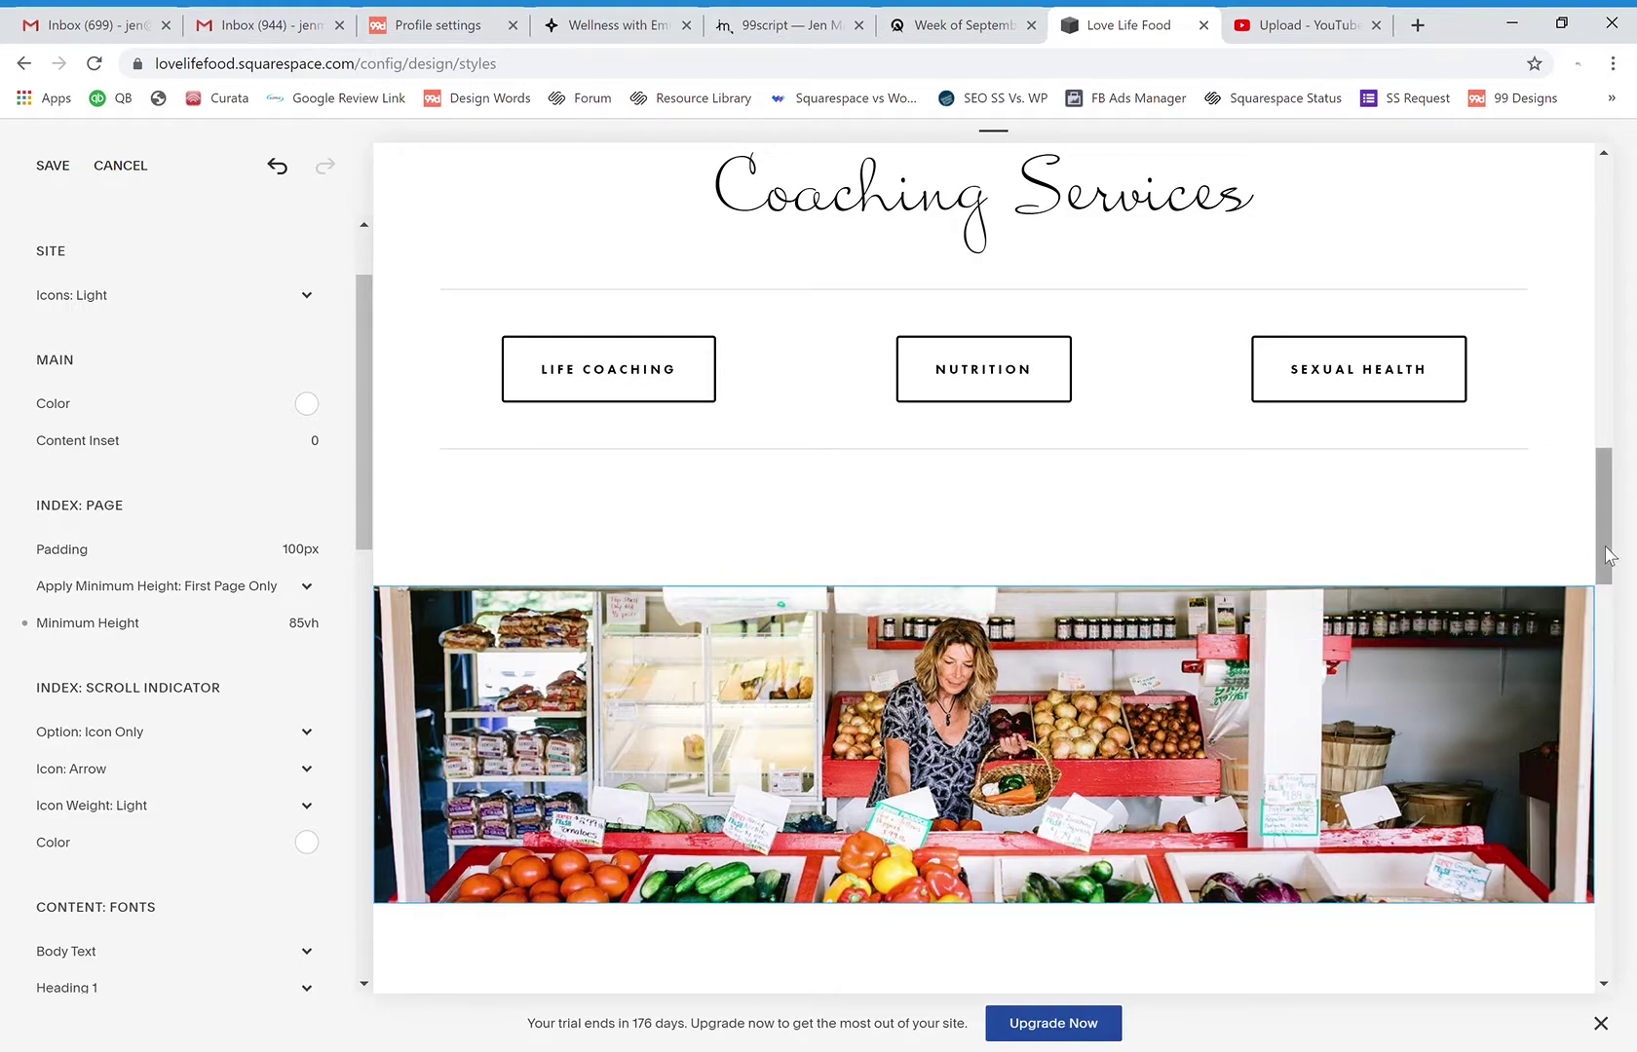
pyautogui.moveTo(1606, 531); pyautogui.dragTo(1621, 570)
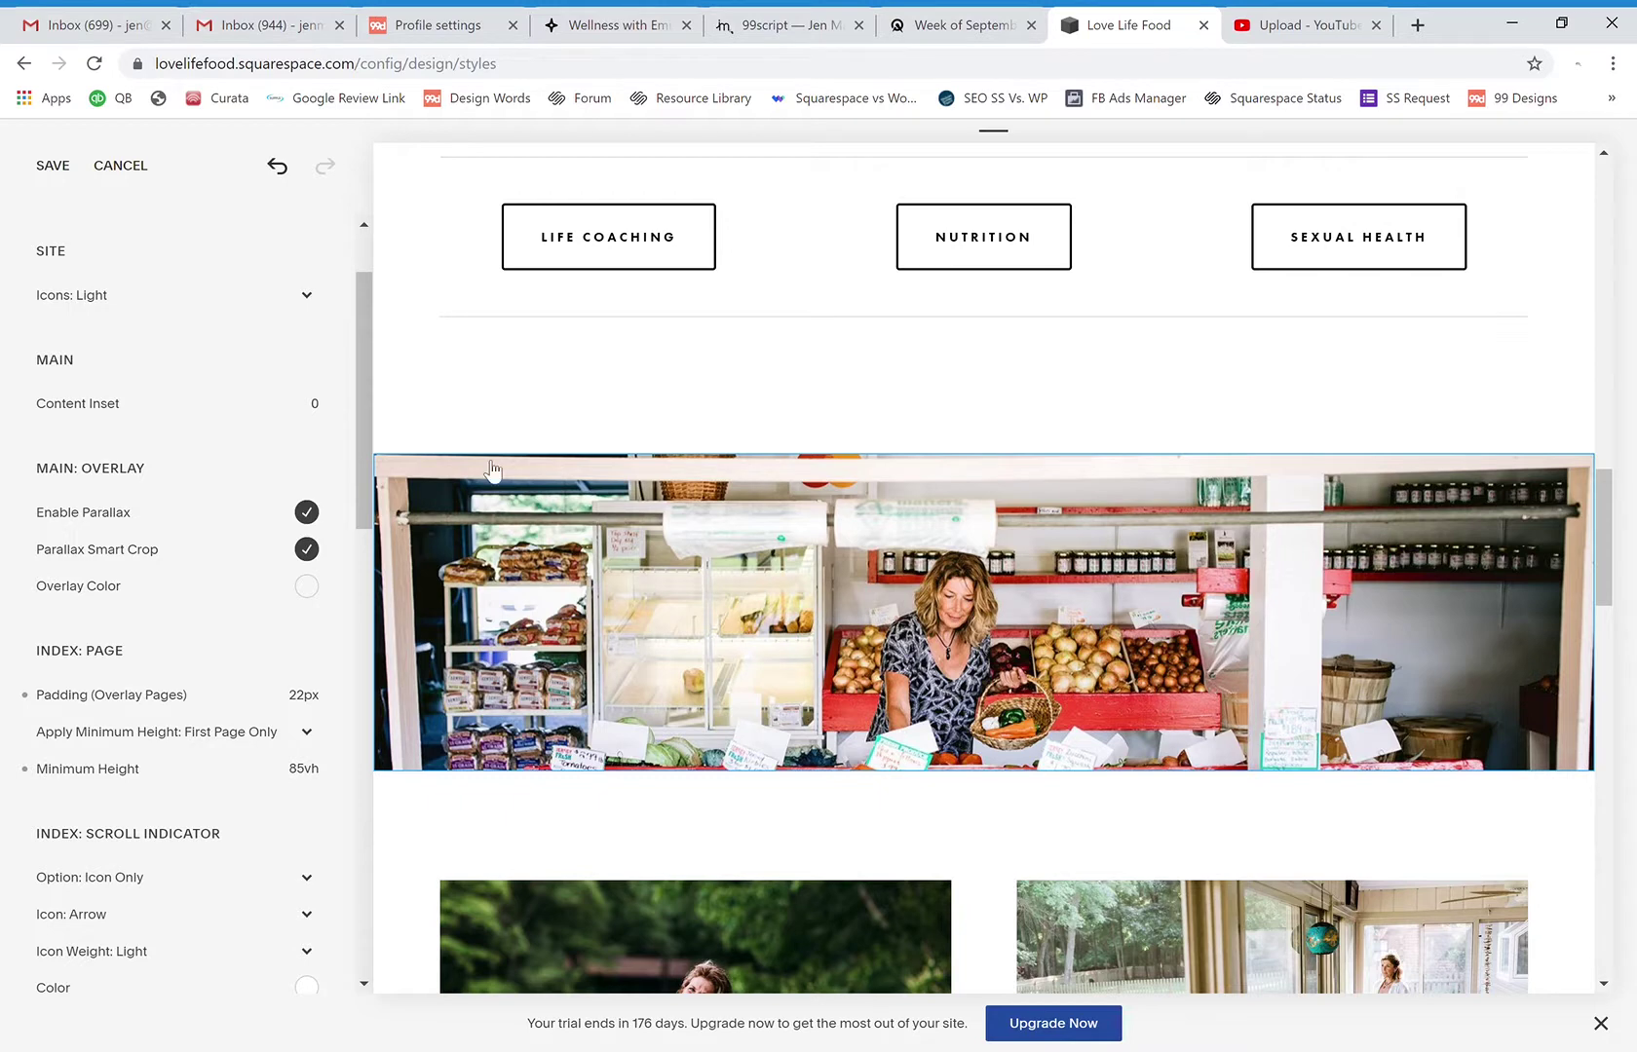